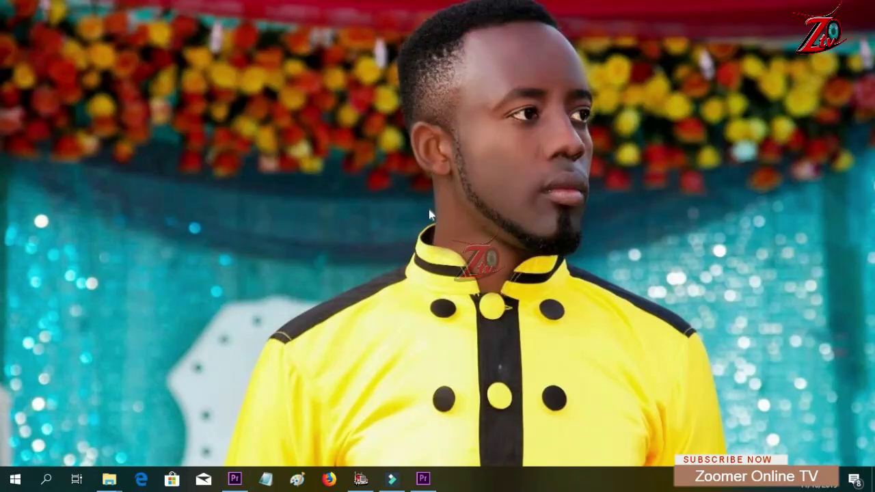
Minimize the Premiere Pro CC 2015 window and bring the CC 2019 window to the front
{"action": "left_click", "coordinate": [236, 481]}
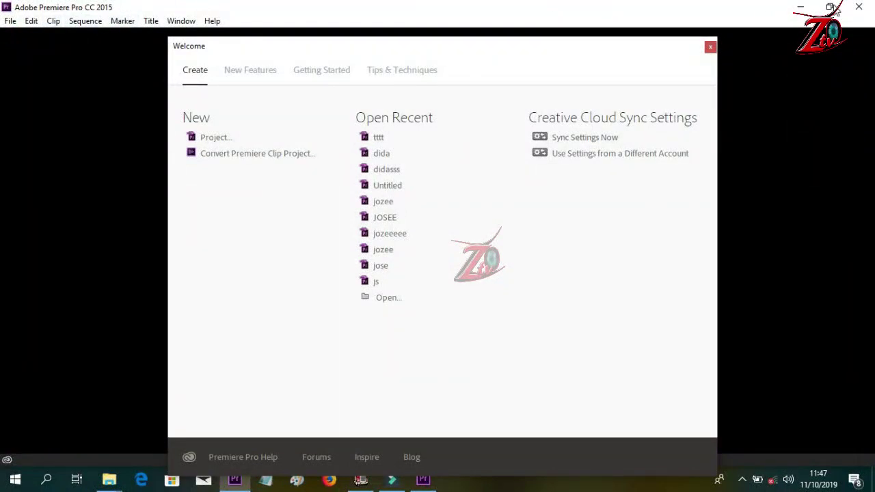
{"action": "left_click", "coordinate": [800, 7]}
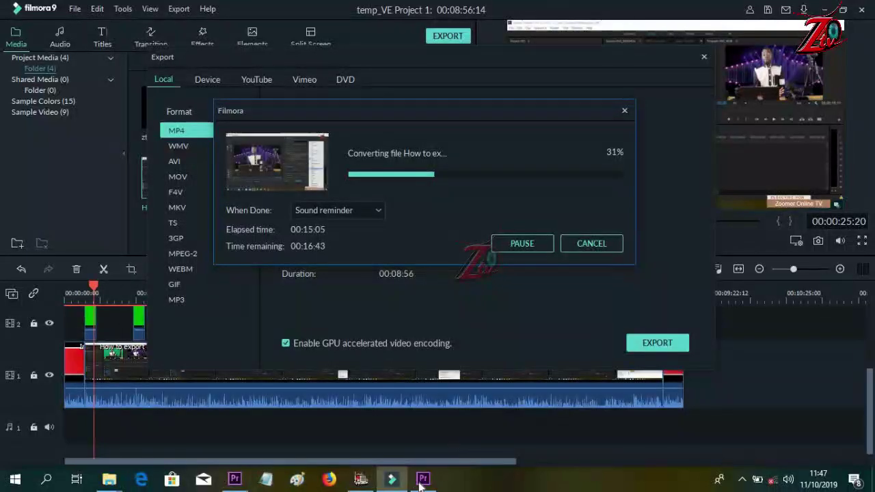
{"action": "left_click", "coordinate": [423, 479]}
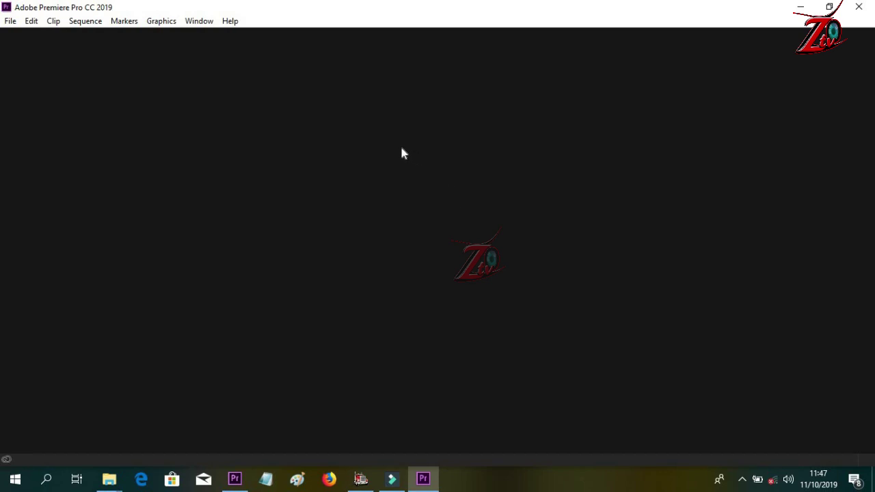
Start a new Untitled project in CC 2019 via File > New > Project, then return to CC 2015
{"action": "left_click", "coordinate": [10, 21]}
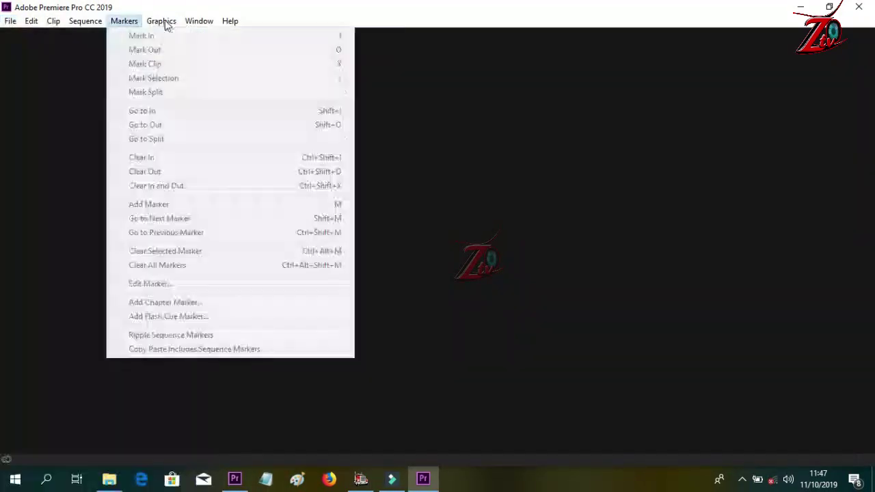
{"action": "left_click", "coordinate": [9, 22]}
{"action": "left_click", "coordinate": [9, 22]}
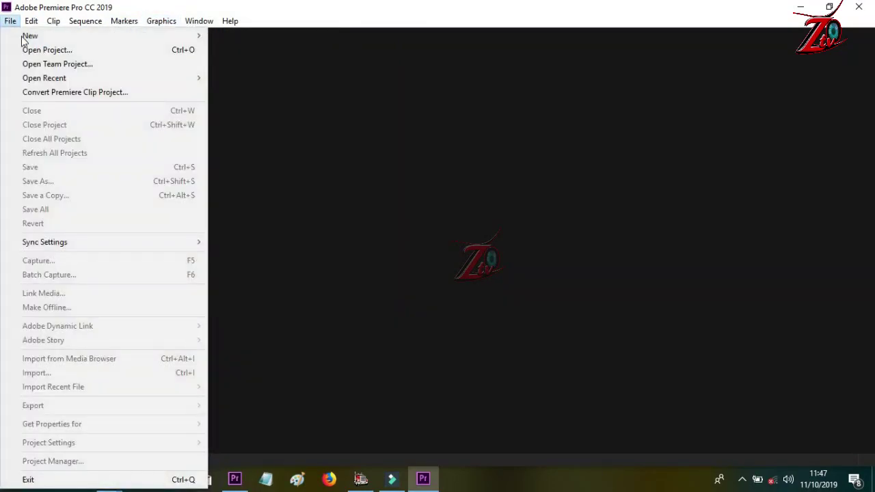
{"action": "mouse_move", "coordinate": [30, 39]}
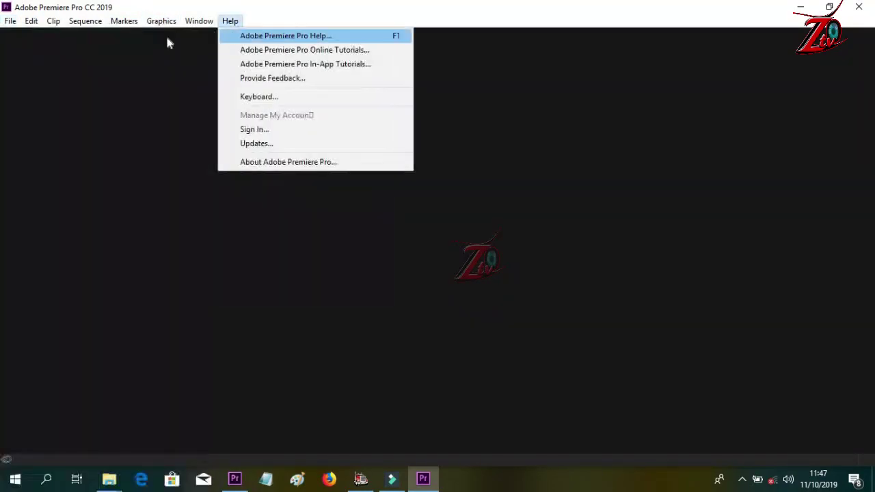
{"action": "left_click", "coordinate": [10, 21]}
{"action": "left_click", "coordinate": [9, 21]}
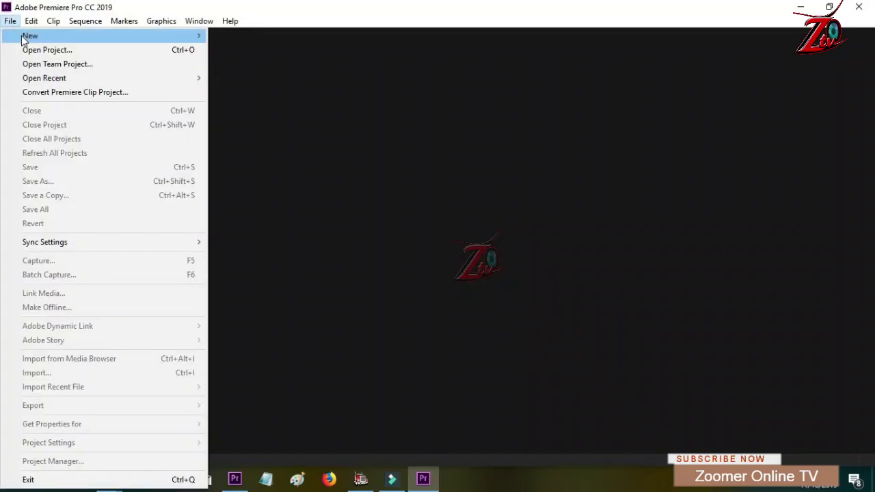
{"action": "mouse_move", "coordinate": [73, 40]}
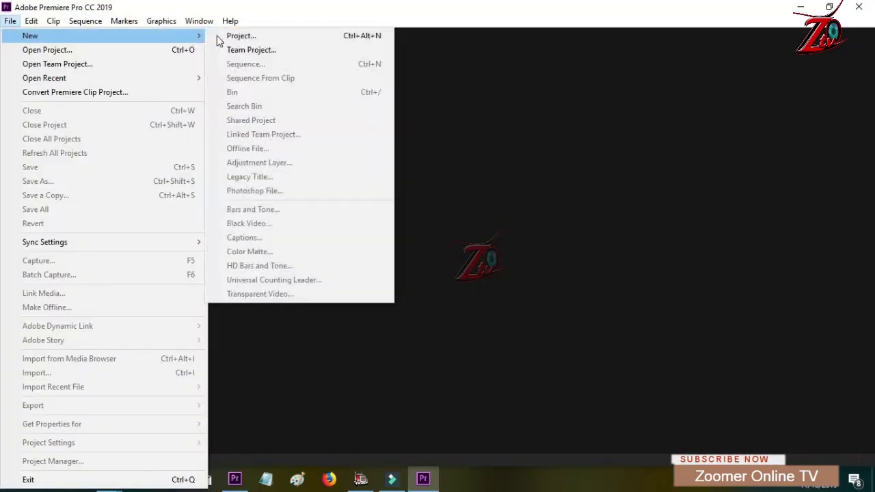
{"action": "left_click", "coordinate": [239, 36]}
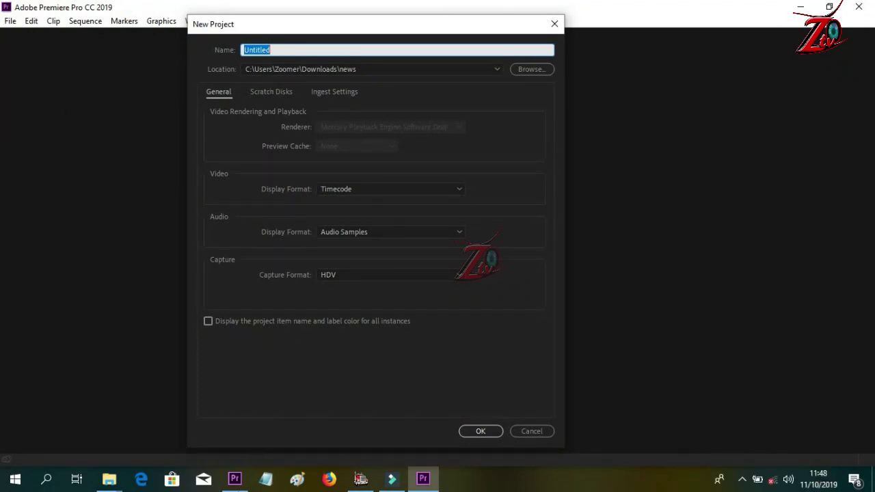
{"action": "left_click", "coordinate": [234, 479]}
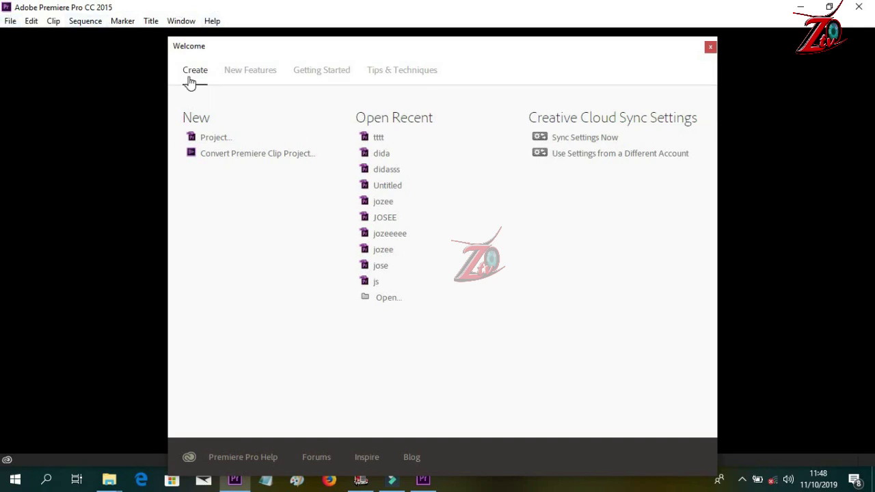
Create an empty Untitled project from the CC 2015 Welcome screen, then switch to CC 2019
{"action": "left_click", "coordinate": [207, 142]}
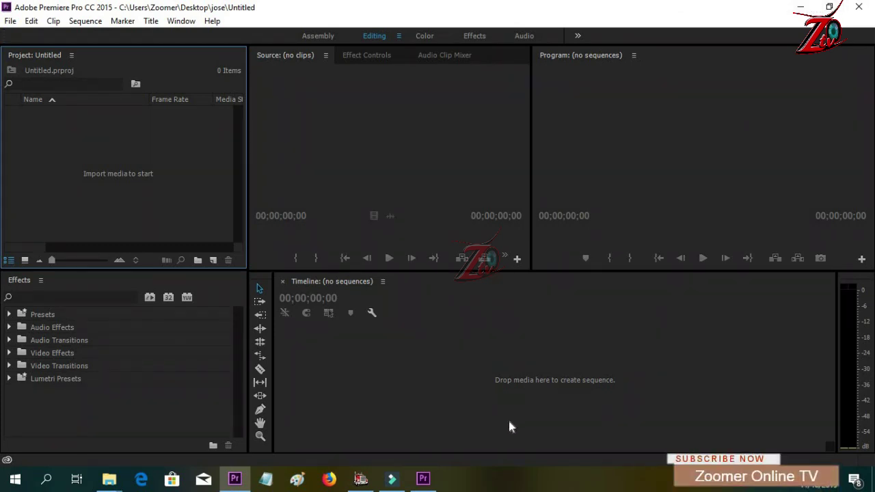
{"action": "left_click", "coordinate": [424, 480]}
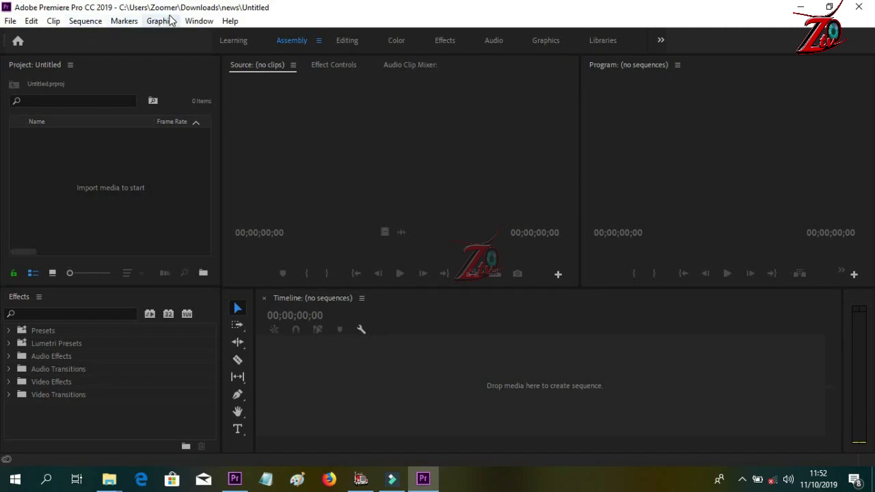
View the File > New submenu in CC 2019 and dismiss it without choosing anything
{"action": "left_click", "coordinate": [11, 21]}
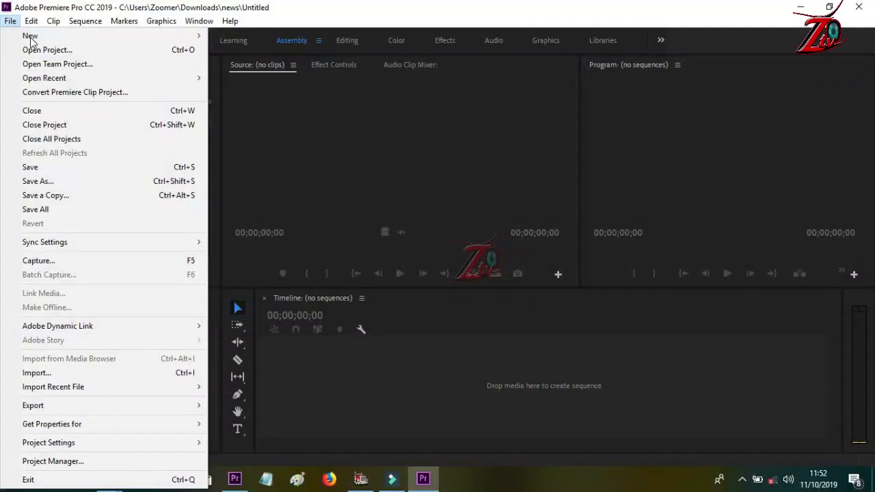
{"action": "mouse_move", "coordinate": [143, 36]}
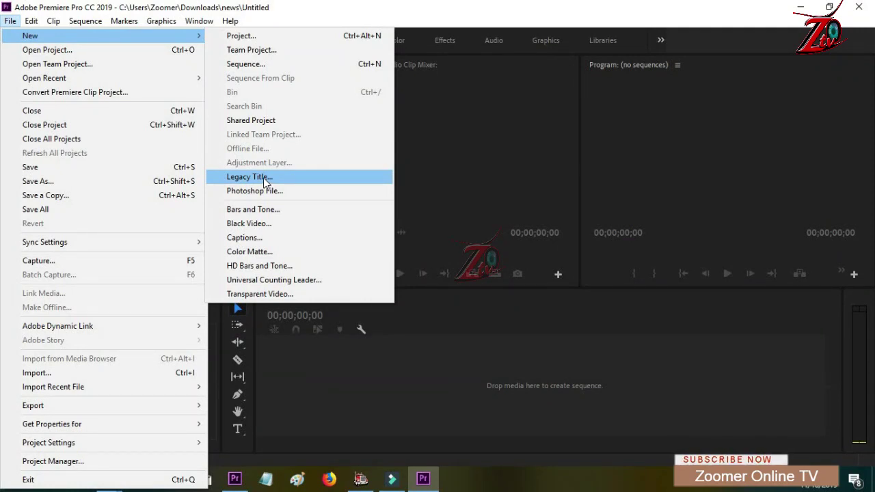
{"action": "left_click", "coordinate": [668, 9]}
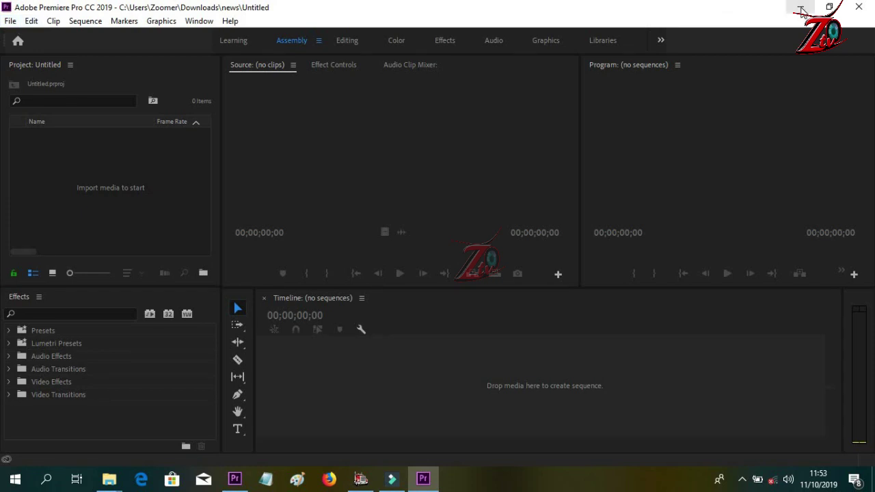
In CC 2015, create a default 1920×1080 still title named Title 01
{"action": "left_click", "coordinate": [234, 479]}
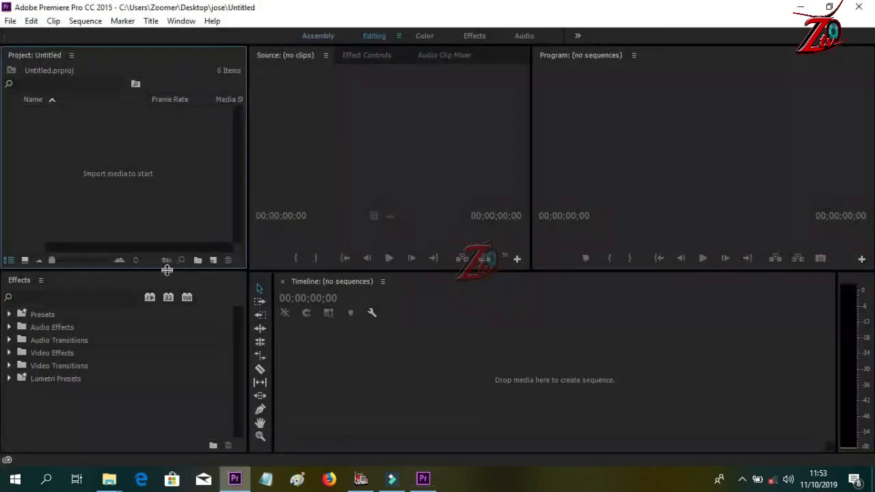
{"action": "left_click", "coordinate": [150, 20]}
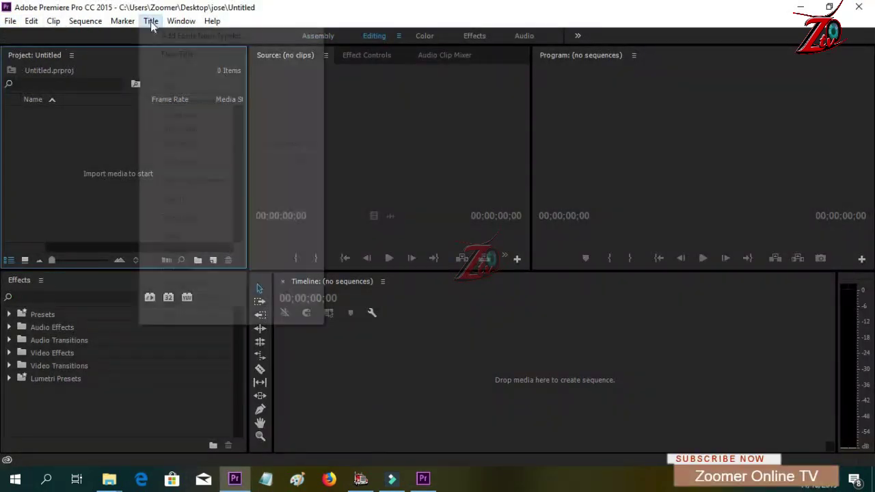
{"action": "mouse_move", "coordinate": [217, 57]}
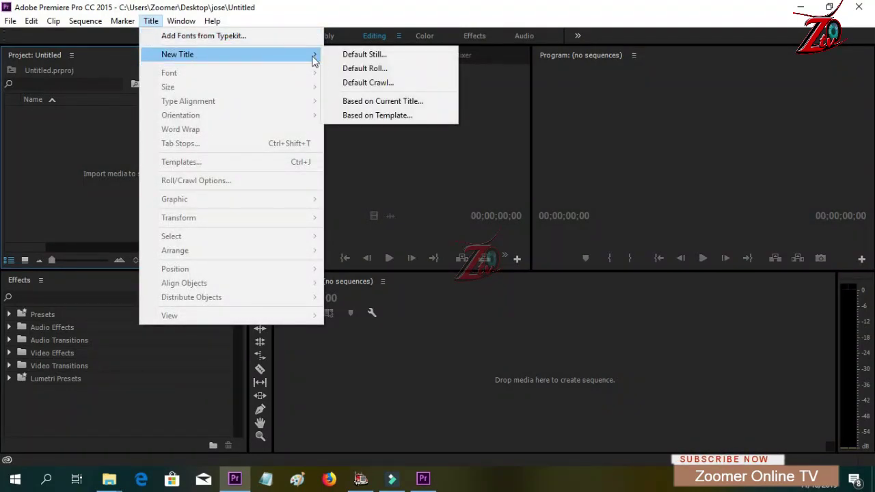
{"action": "left_click", "coordinate": [368, 56]}
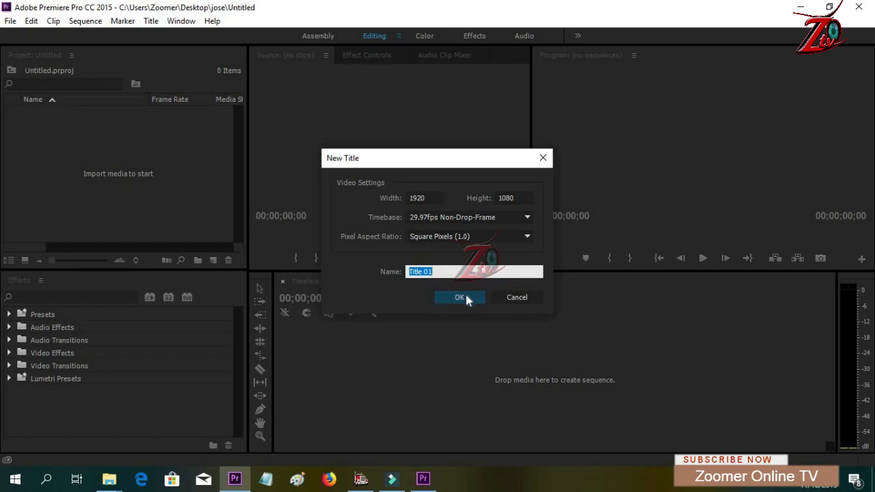
{"action": "key", "text": "Return"}
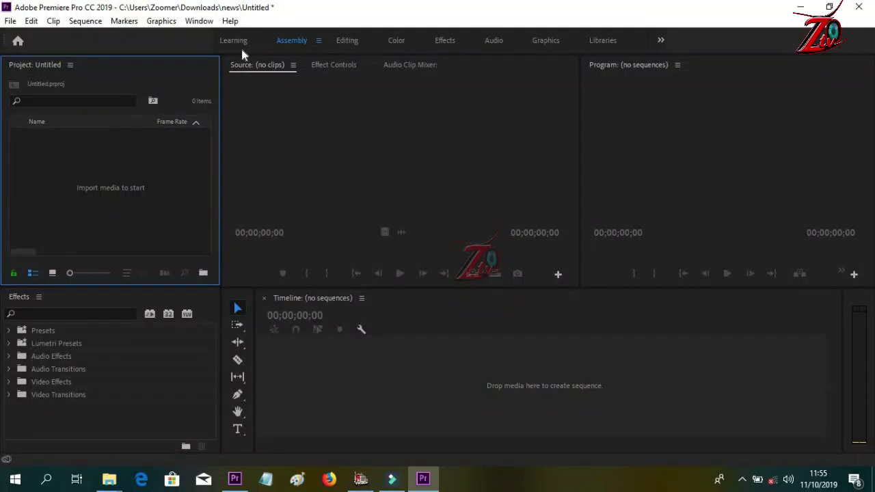
Create a 1280×720 legacy title via File > New > Legacy Title, keeping the name Title 03
{"action": "left_click", "coordinate": [11, 23]}
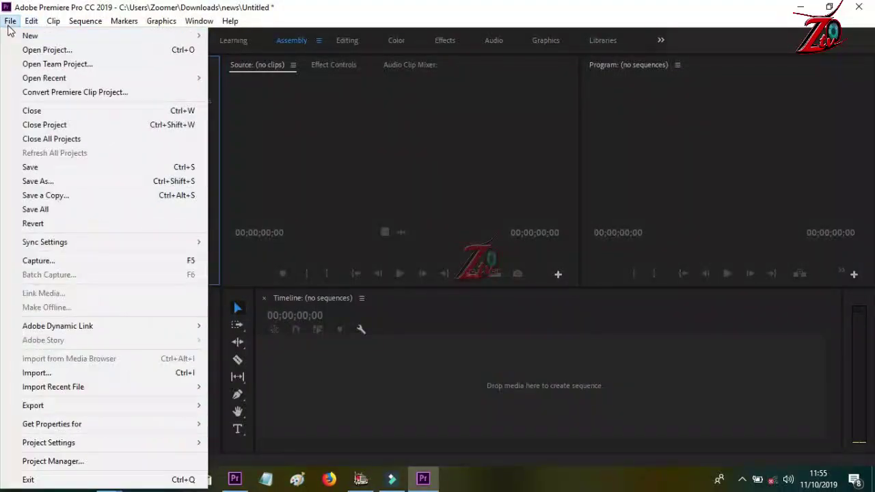
{"action": "left_click", "coordinate": [8, 24]}
{"action": "left_click", "coordinate": [9, 22]}
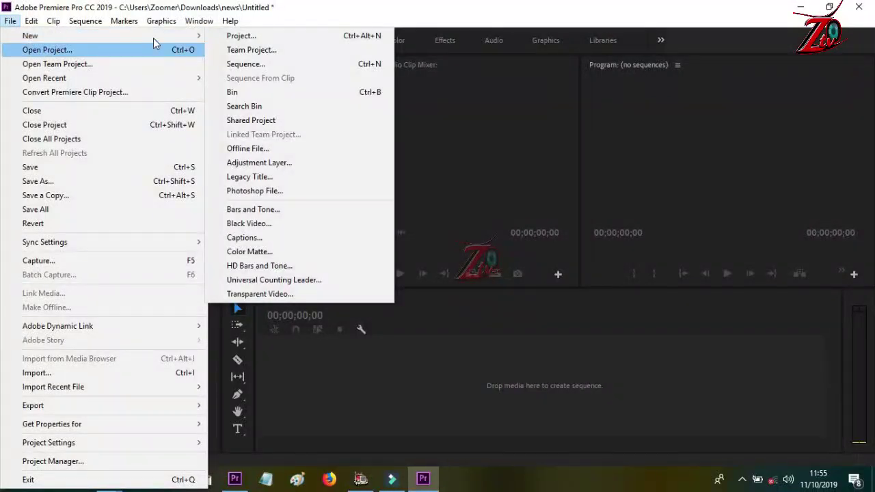
{"action": "mouse_move", "coordinate": [190, 39]}
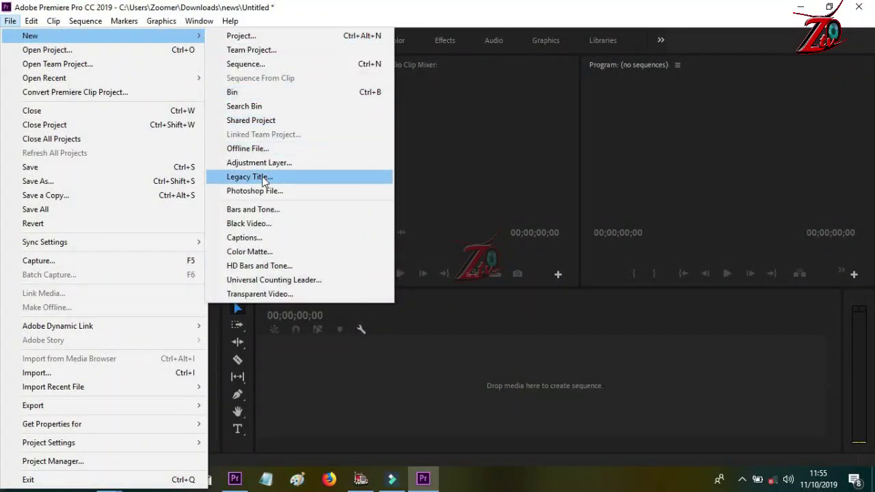
{"action": "left_click", "coordinate": [247, 178]}
{"action": "left_click", "coordinate": [373, 294]}
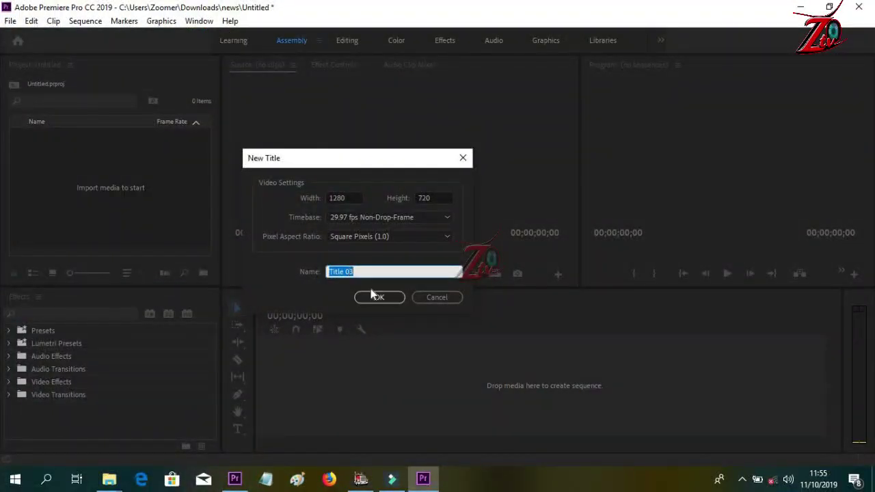
{"action": "left_click", "coordinate": [377, 297]}
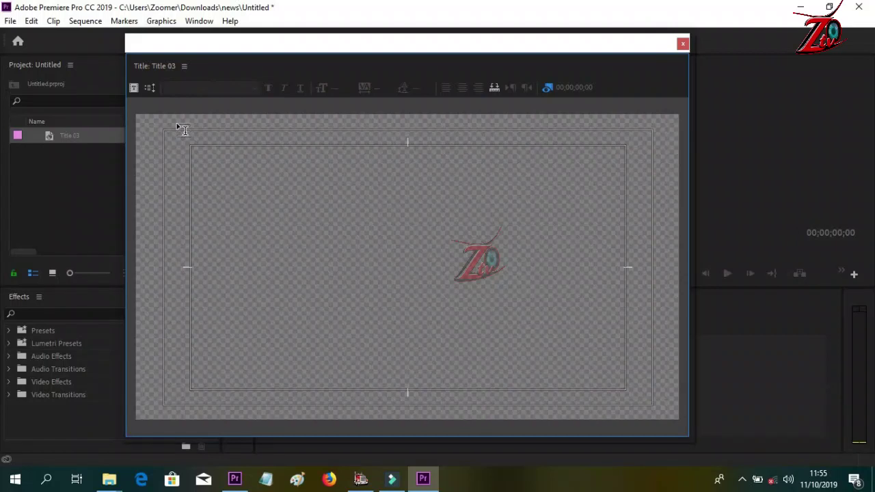
Show the legacy titler's Tools and Styles panels from the Title panel menu
{"action": "left_click", "coordinate": [185, 66]}
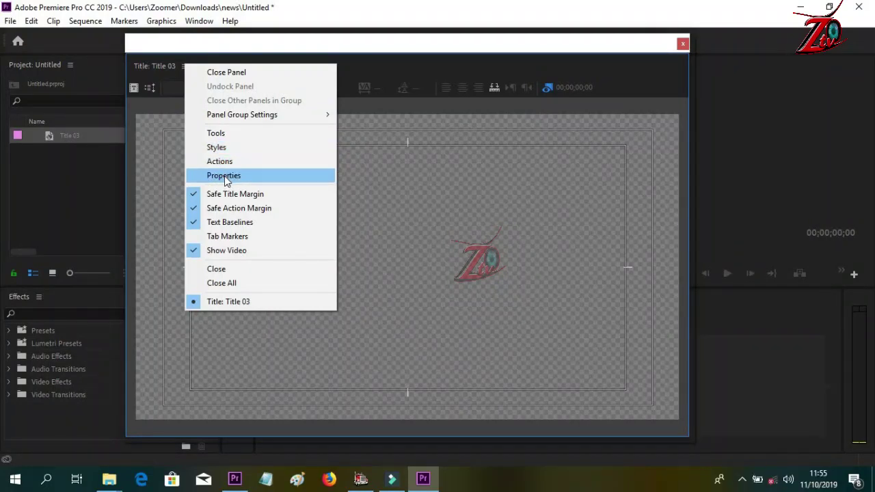
{"action": "left_click", "coordinate": [217, 134]}
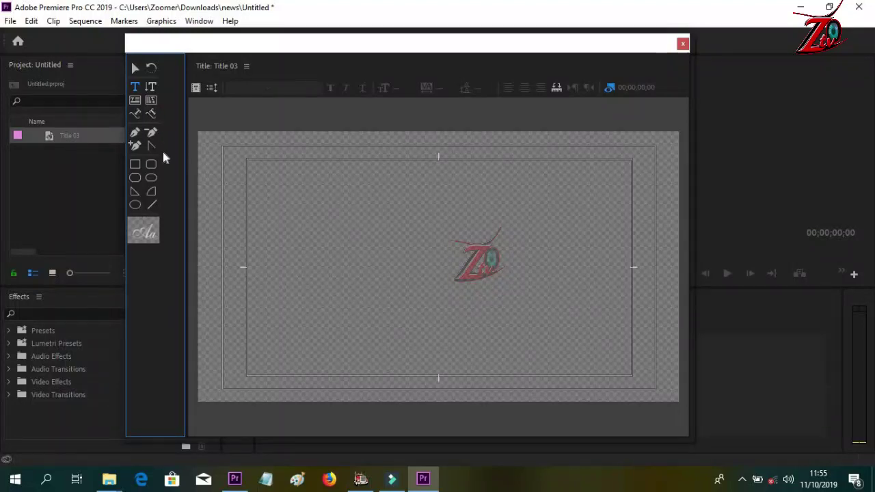
{"action": "left_click", "coordinate": [246, 66]}
{"action": "left_click", "coordinate": [280, 150]}
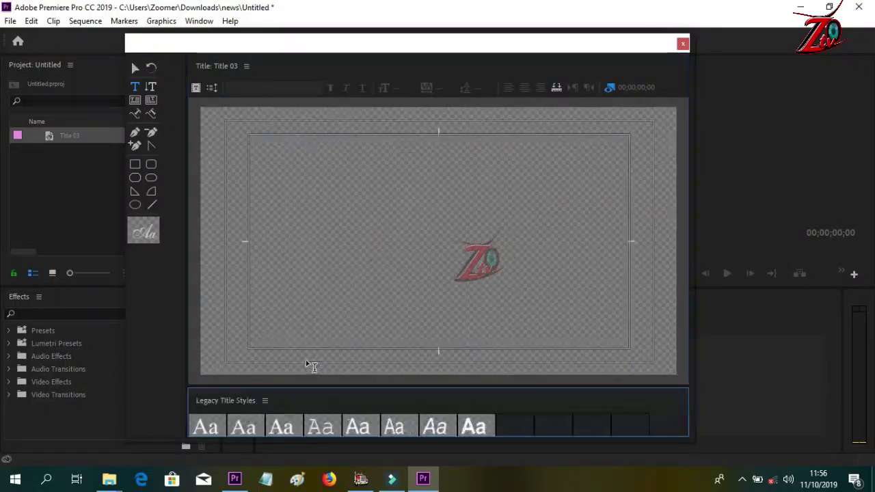
Show the Actions and Properties panels, then close the Legacy Title window
{"action": "left_click", "coordinate": [247, 65]}
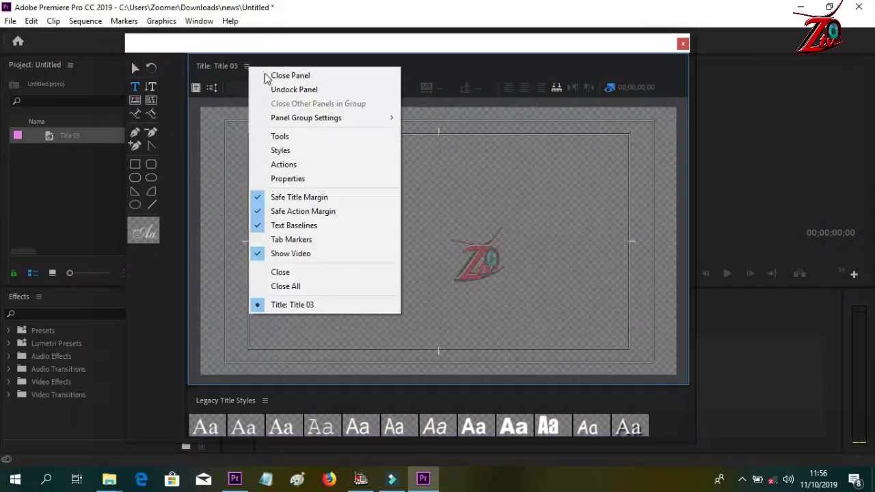
{"action": "left_click", "coordinate": [283, 164]}
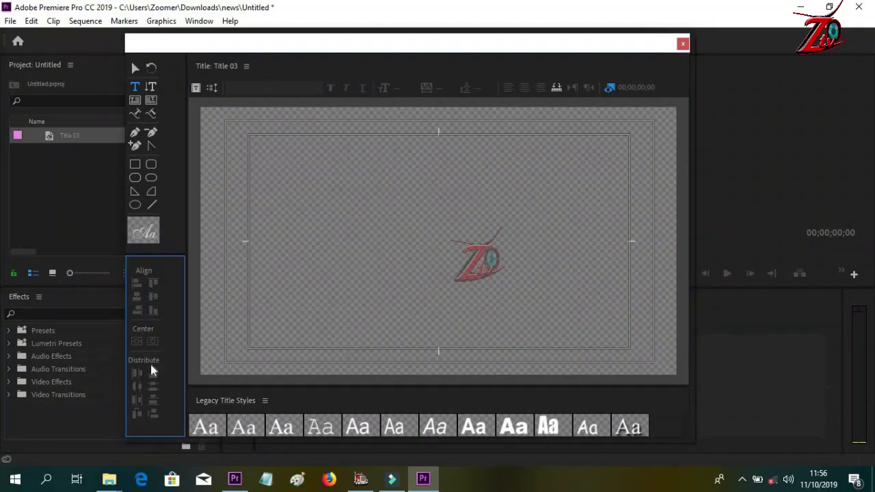
{"action": "left_click", "coordinate": [246, 65]}
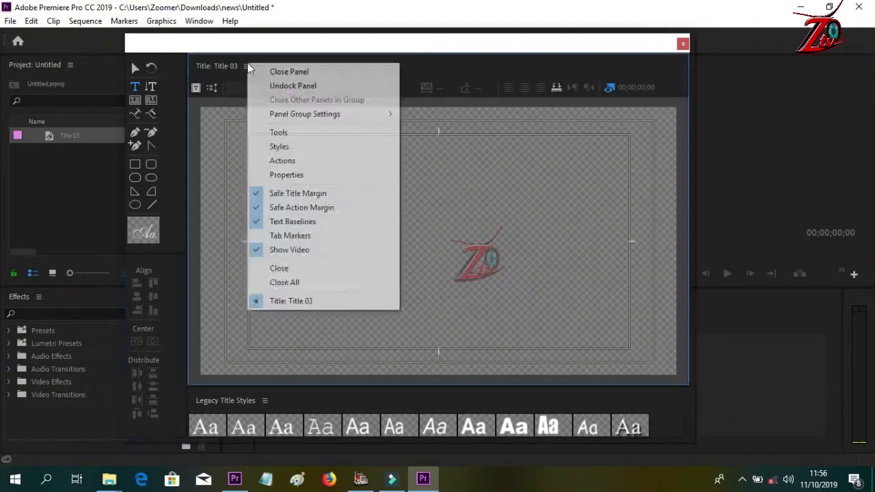
{"action": "left_click", "coordinate": [283, 175]}
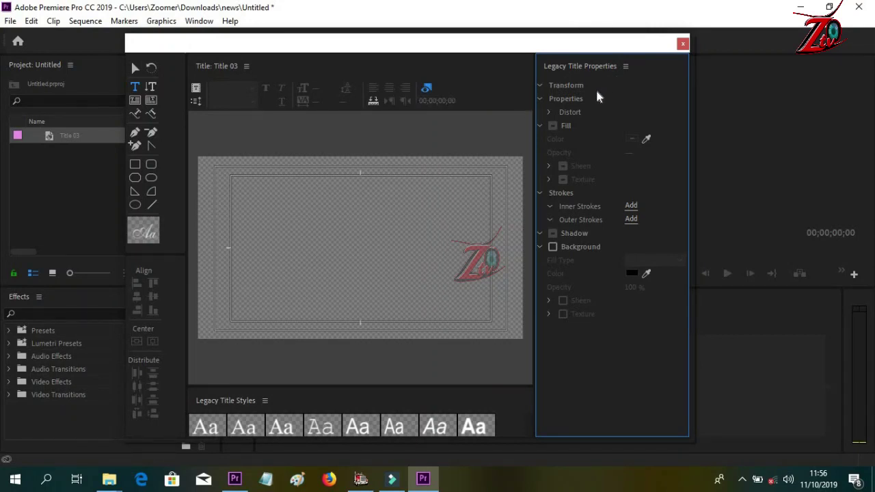
{"action": "left_click", "coordinate": [683, 44]}
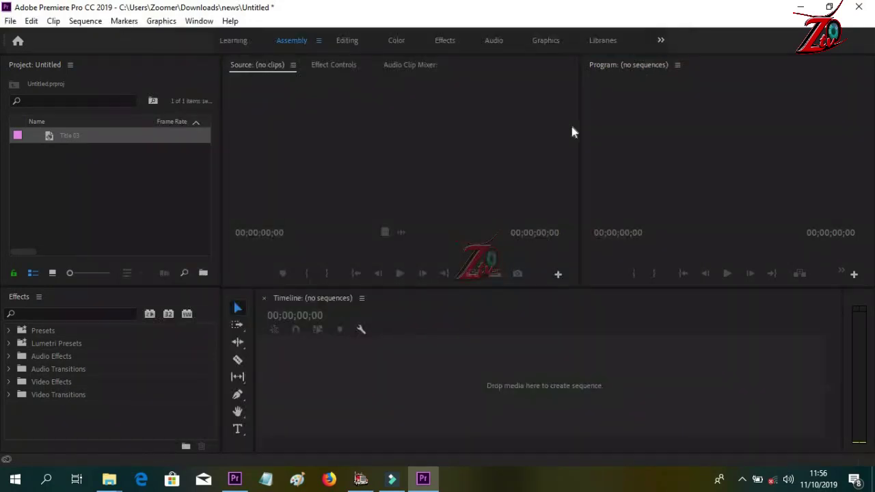
Return to Premiere Pro CC 2015 and close the Title 01 editor
{"action": "left_click", "coordinate": [236, 479]}
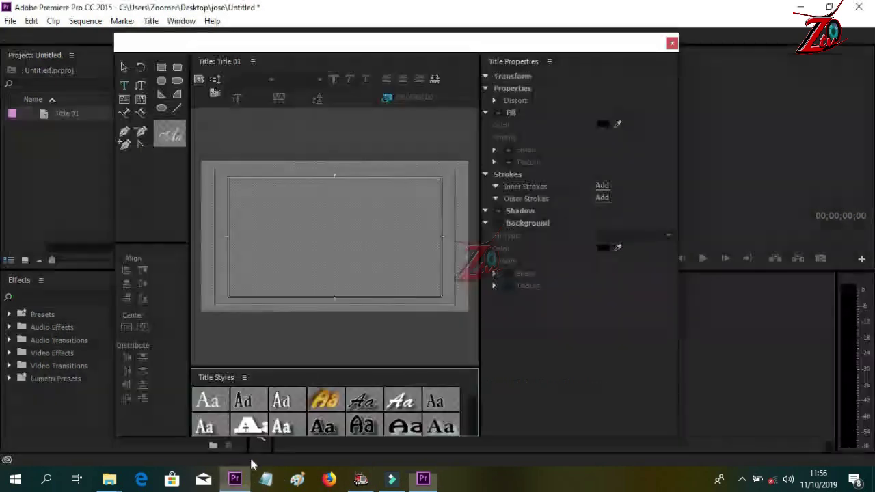
{"action": "left_click", "coordinate": [673, 45]}
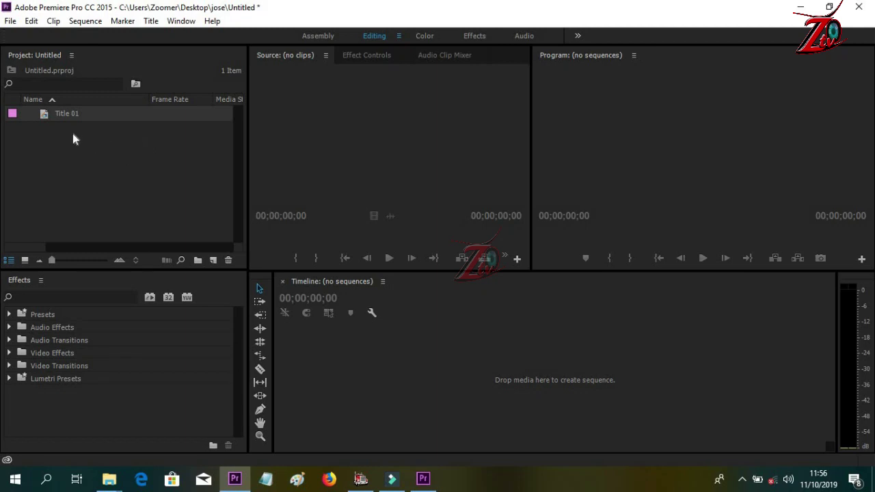
Import magugu.mp4 from the Desktop's Editing New folder into the CC 2015 project
{"action": "right_click", "coordinate": [59, 151]}
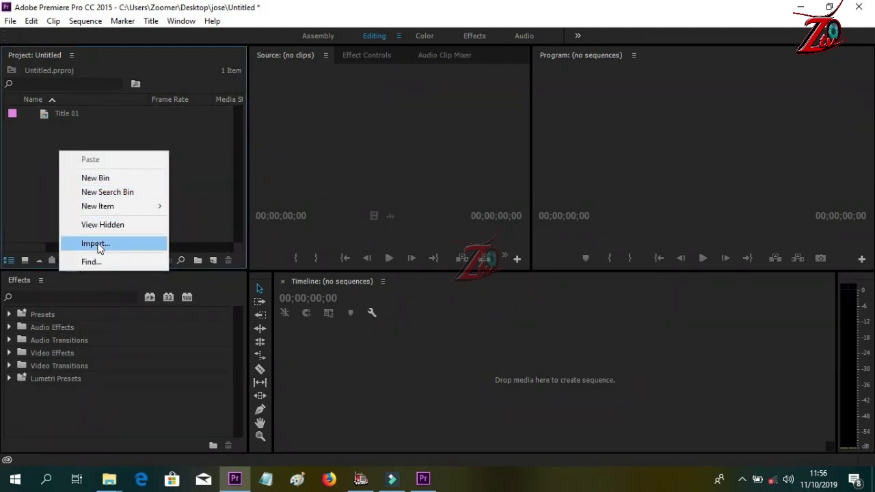
{"action": "left_click", "coordinate": [98, 243]}
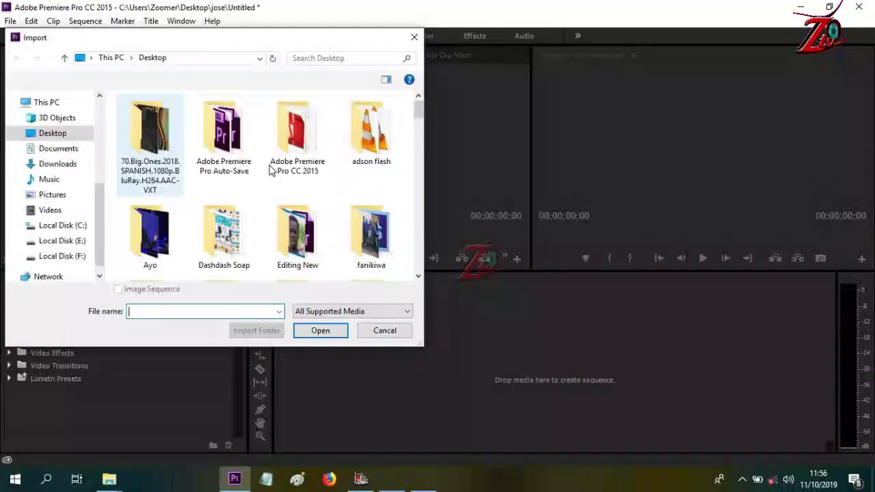
{"action": "left_click_drag", "start_coordinate": [419, 108], "coordinate": [289, 114]}
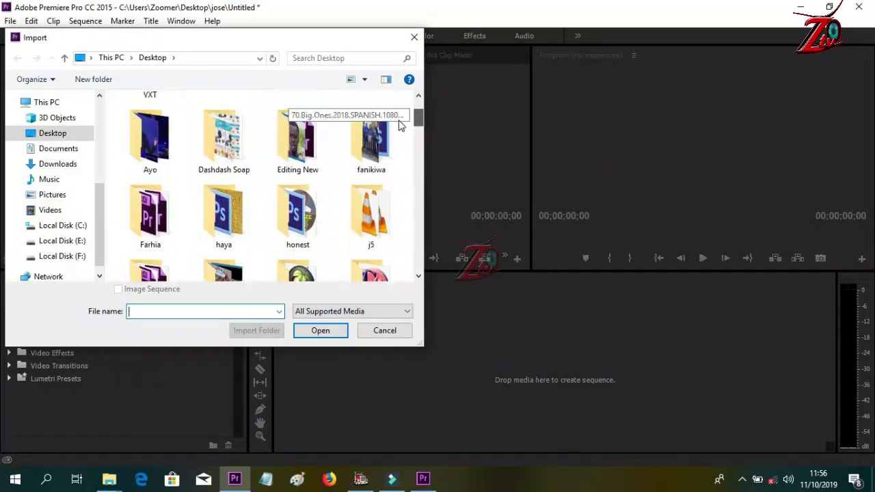
{"action": "left_click", "coordinate": [298, 140]}
{"action": "double_click", "coordinate": [298, 140]}
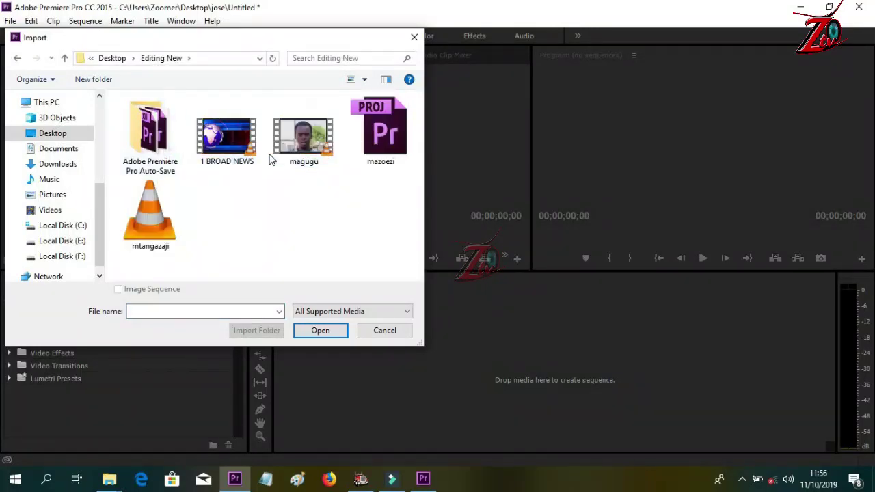
{"action": "left_click", "coordinate": [297, 140]}
{"action": "left_click", "coordinate": [331, 331]}
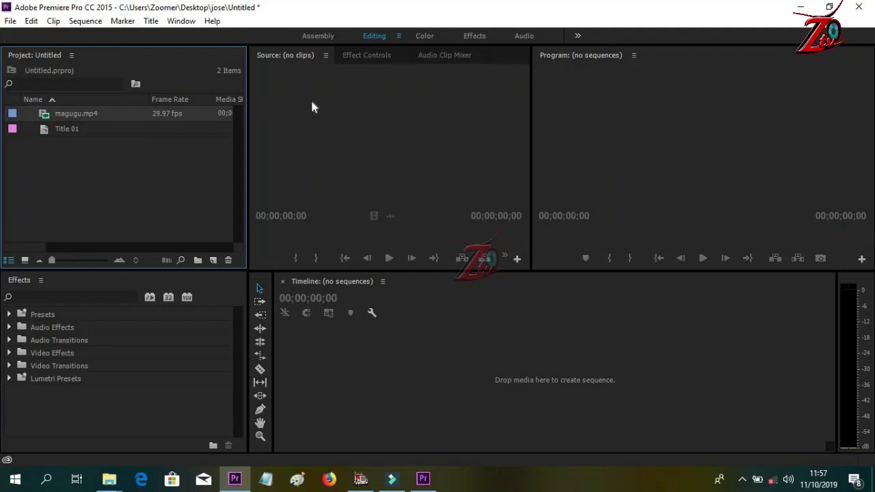
Load magugu.mp4 into the Source monitor and mark In at 00;00;05;09
{"action": "left_click_drag", "start_coordinate": [67, 118], "coordinate": [344, 146]}
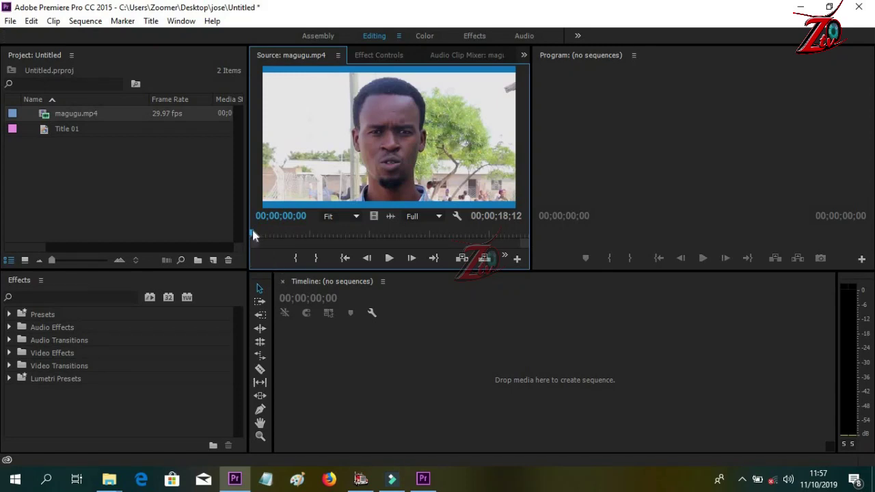
{"action": "left_click_drag", "start_coordinate": [252, 233], "coordinate": [328, 234]}
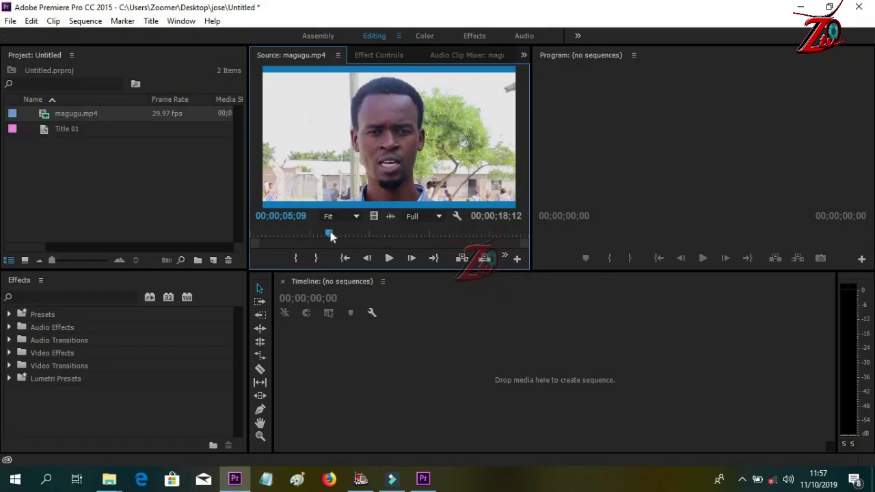
{"action": "right_click", "coordinate": [331, 236]}
{"action": "left_click", "coordinate": [345, 159]}
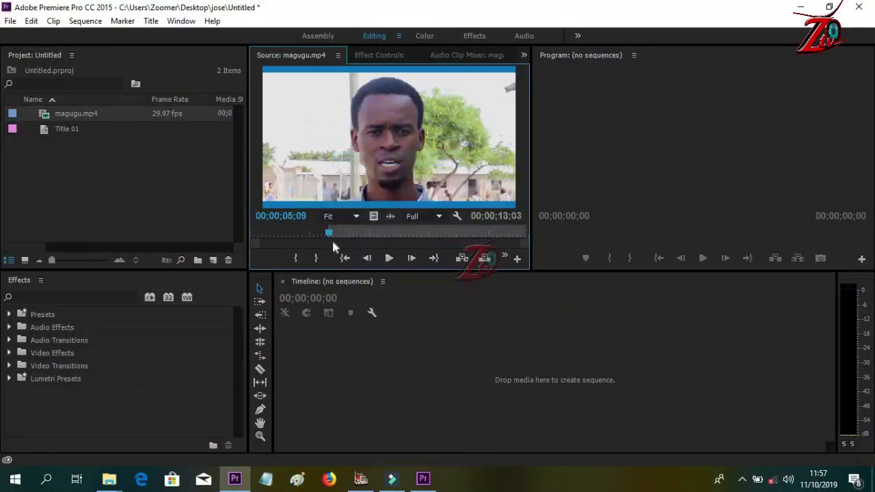
Mark Out at 00;00;13;21 and drag the clip to the Timeline to create the magugu sequence
{"action": "left_click_drag", "start_coordinate": [331, 235], "coordinate": [455, 235]}
{"action": "right_click", "coordinate": [456, 235]}
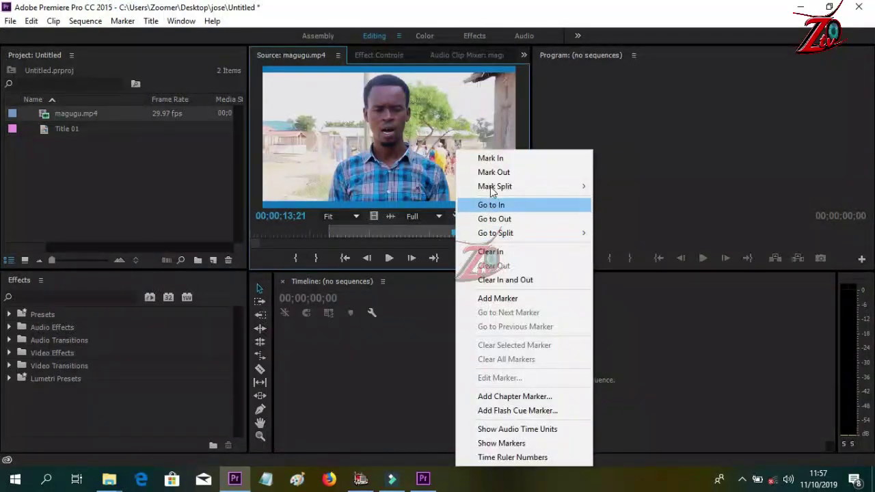
{"action": "left_click", "coordinate": [501, 172]}
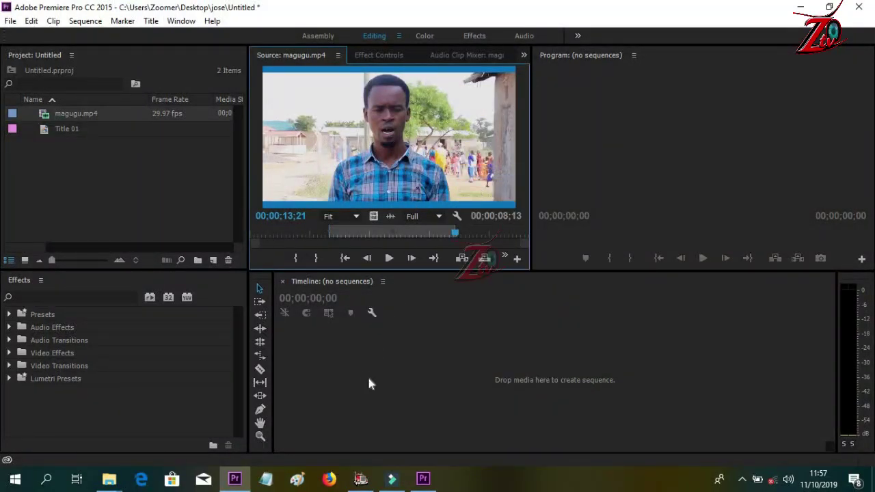
{"action": "left_click_drag", "start_coordinate": [368, 384], "coordinate": [368, 384]}
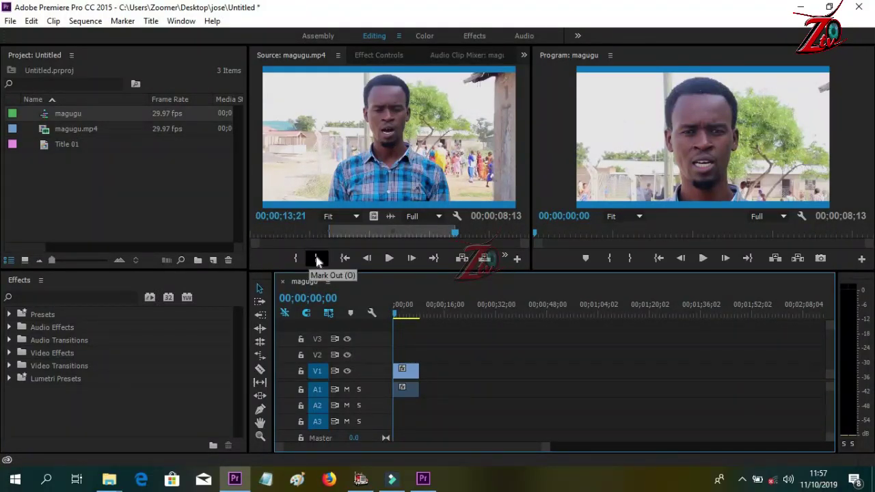
Import magugu.mp4 from the Desktop's Editing New folder into the CC 2019 project
{"action": "left_click", "coordinate": [799, 9]}
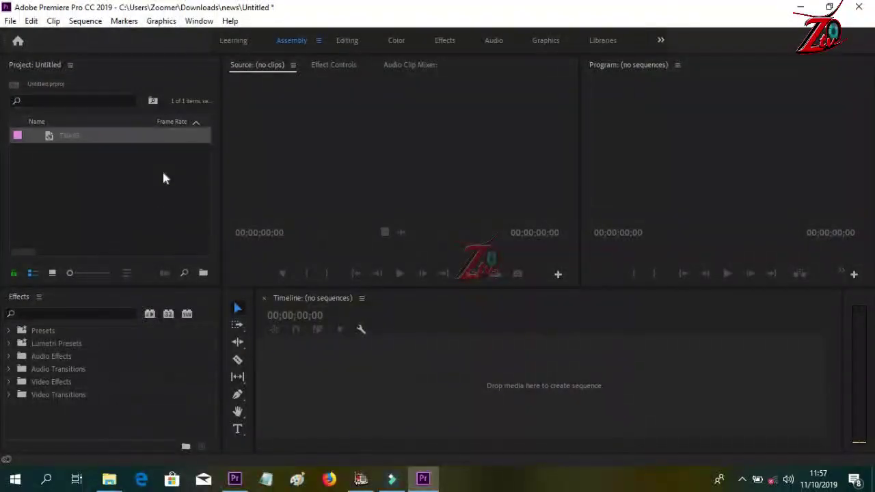
{"action": "right_click", "coordinate": [135, 189]}
{"action": "left_click", "coordinate": [182, 280]}
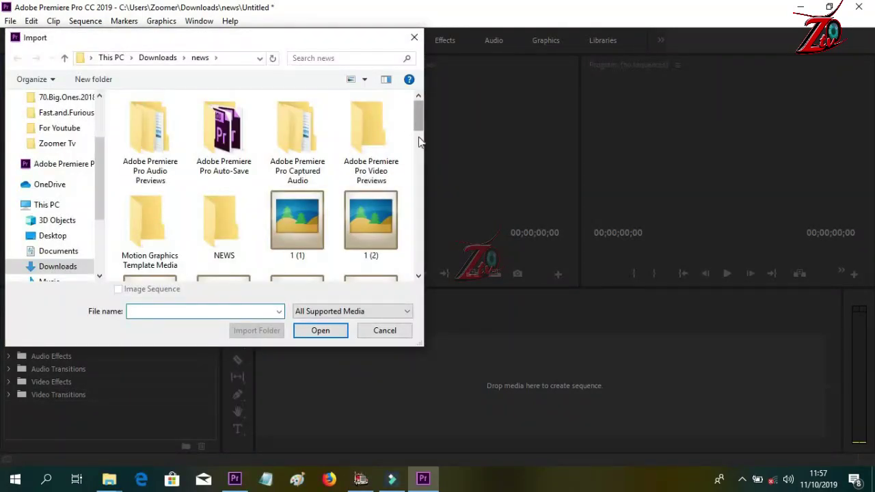
{"action": "left_click_drag", "start_coordinate": [419, 128], "coordinate": [419, 171]}
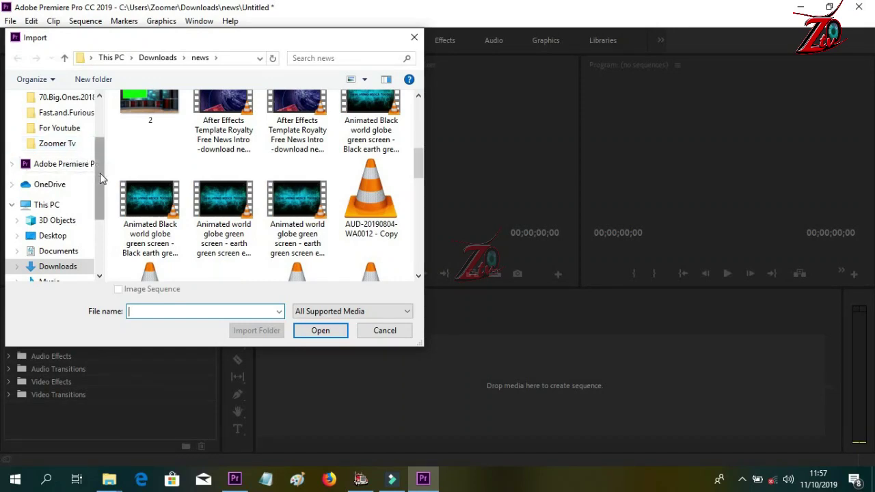
{"action": "scroll", "coordinate": [100, 173], "scroll_direction": "down", "scroll_amount": 1}
{"action": "left_click", "coordinate": [53, 220]}
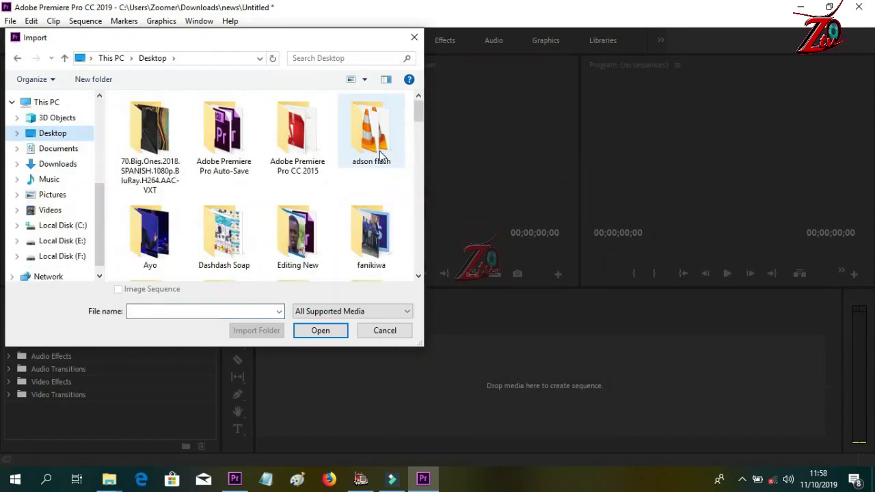
{"action": "double_click", "coordinate": [297, 232]}
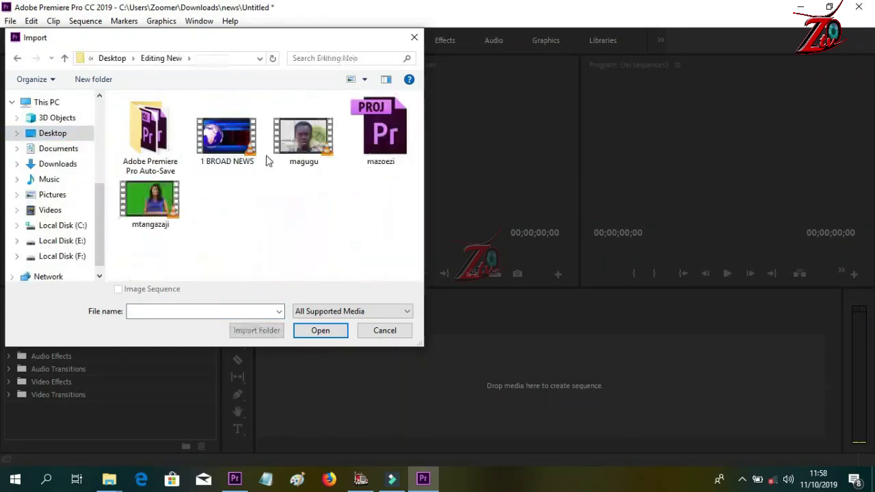
{"action": "left_click", "coordinate": [321, 146]}
{"action": "left_click", "coordinate": [318, 333]}
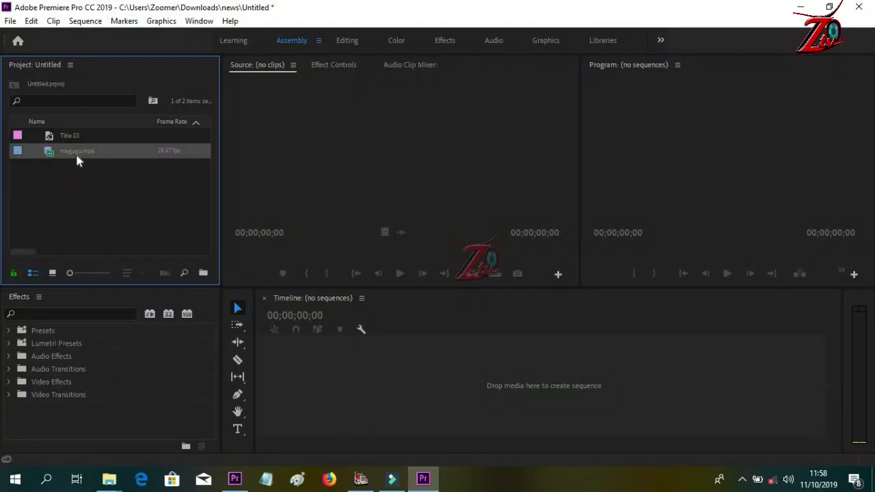
Load magugu.mp4 into the Source monitor and scrub through it to preview
{"action": "left_click_drag", "start_coordinate": [113, 159], "coordinate": [322, 153]}
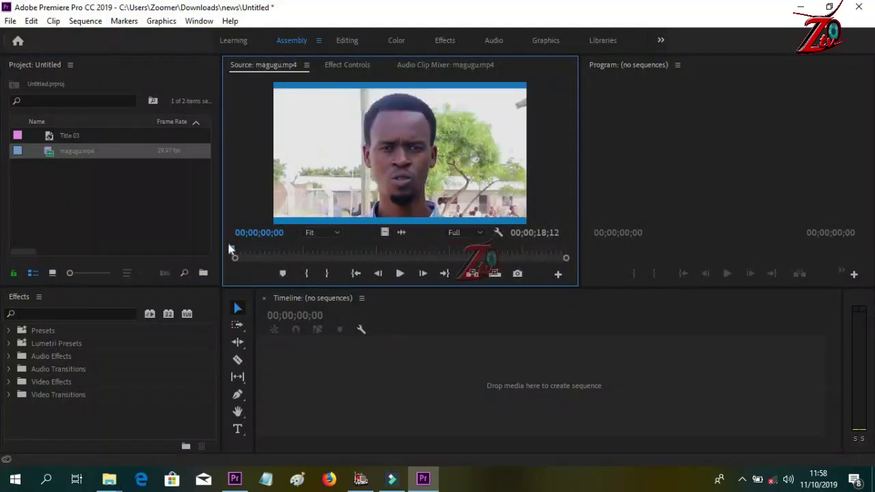
{"action": "left_click_drag", "start_coordinate": [236, 249], "coordinate": [277, 256]}
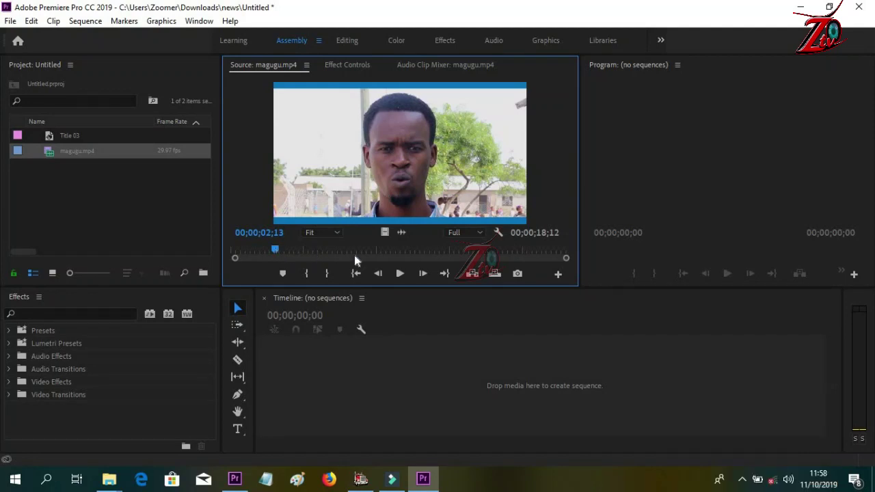
{"action": "left_click", "coordinate": [410, 250]}
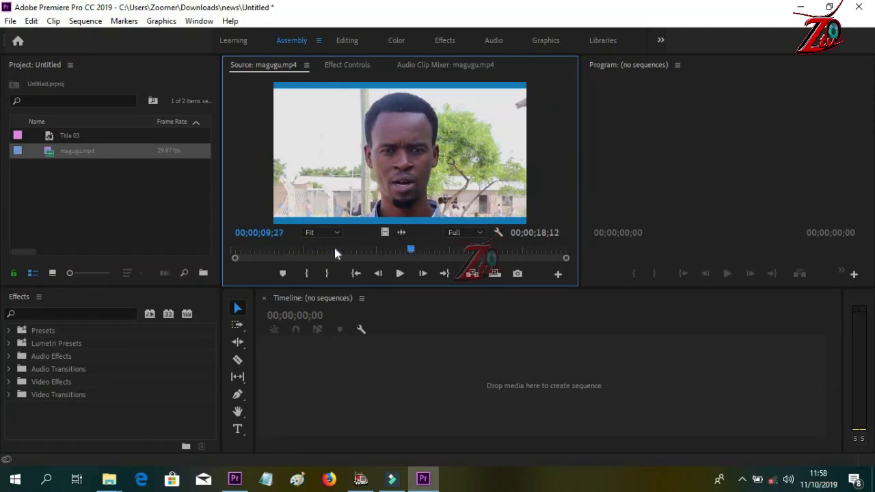
Mark In at 03;09 and Out at 10;11, then drop the clip into the timeline as a sequence
{"action": "left_click", "coordinate": [290, 250]}
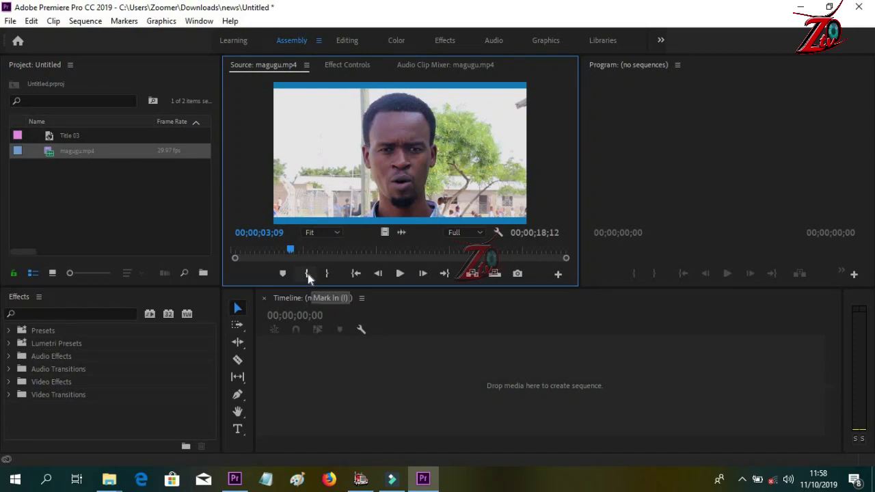
{"action": "left_click", "coordinate": [308, 274]}
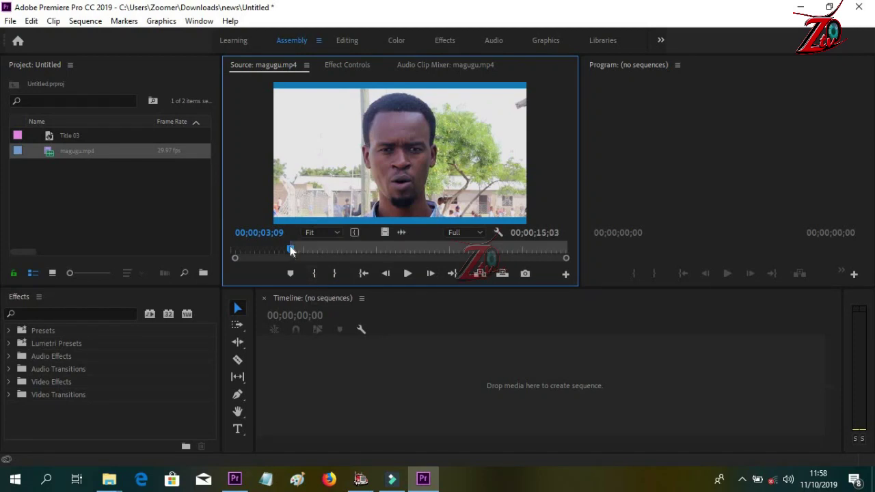
{"action": "left_click_drag", "start_coordinate": [290, 250], "coordinate": [420, 251]}
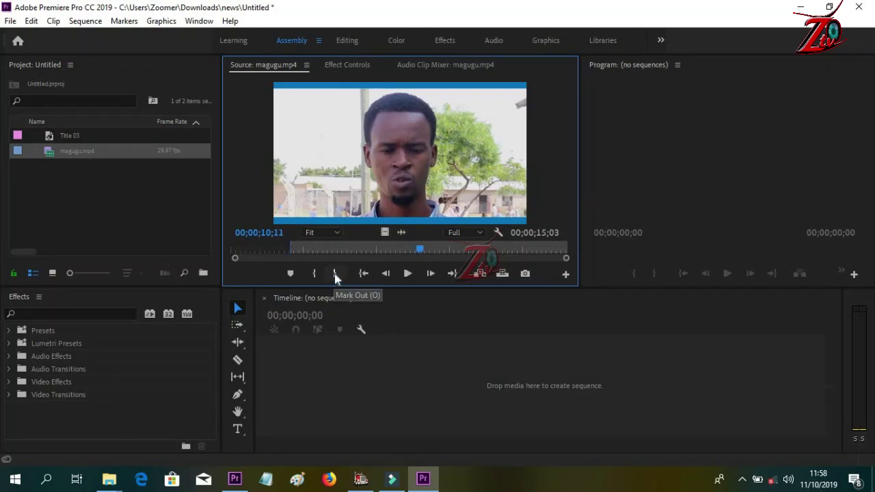
{"action": "left_click", "coordinate": [334, 273]}
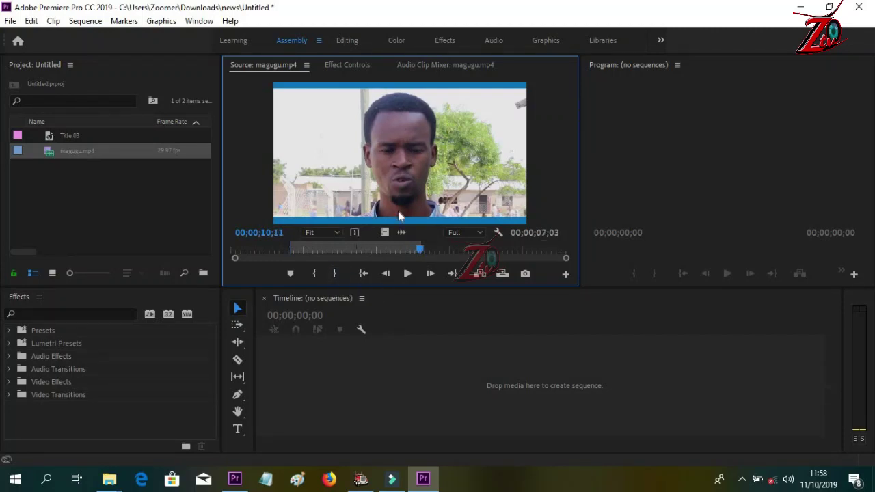
{"action": "left_click_drag", "start_coordinate": [392, 183], "coordinate": [356, 387]}
{"action": "left_click_drag", "start_coordinate": [356, 387], "coordinate": [357, 387]}
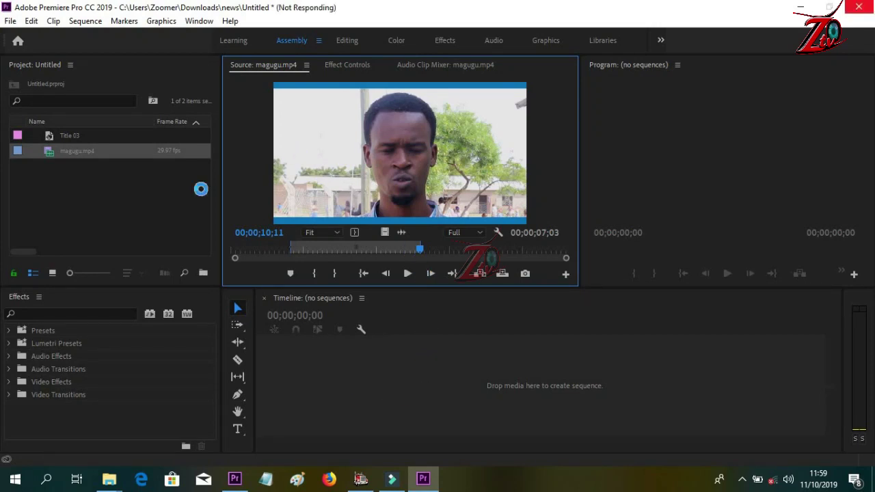
Compare the Source monitor marking options between the CC 2015 and CC 2019 windows
{"action": "left_click", "coordinate": [235, 480]}
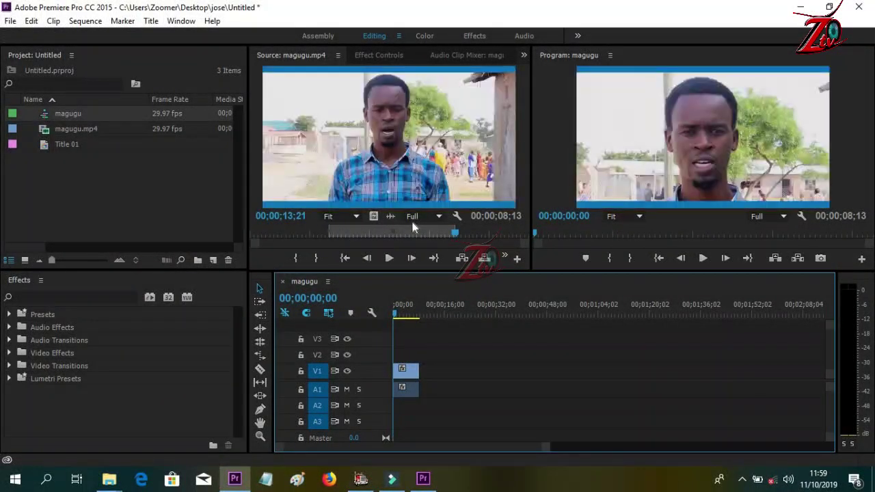
{"action": "right_click", "coordinate": [458, 235]}
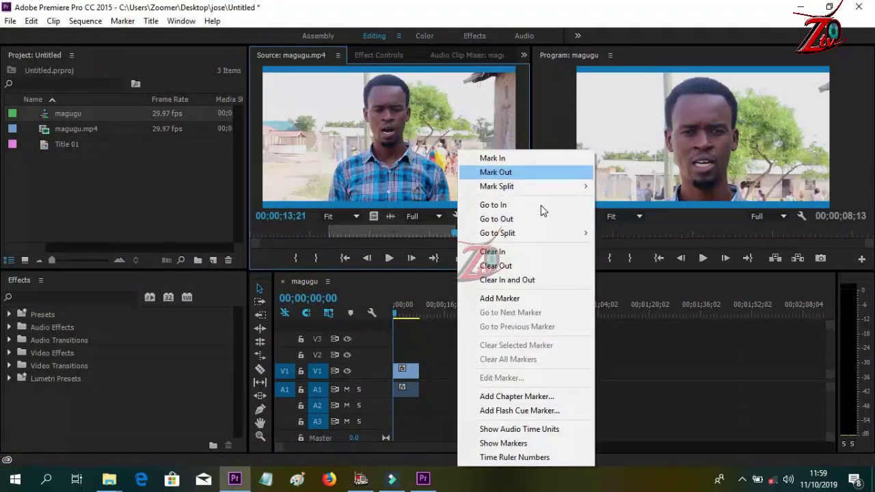
{"action": "left_click", "coordinate": [423, 479]}
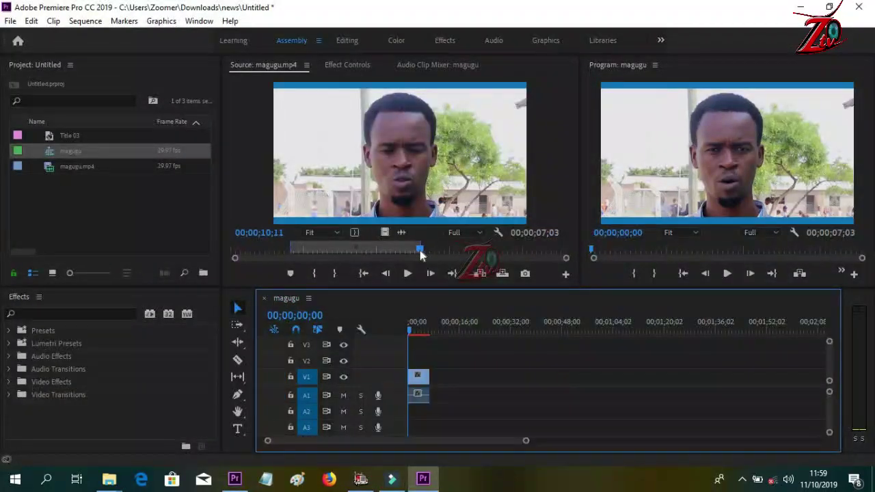
{"action": "left_click", "coordinate": [421, 252]}
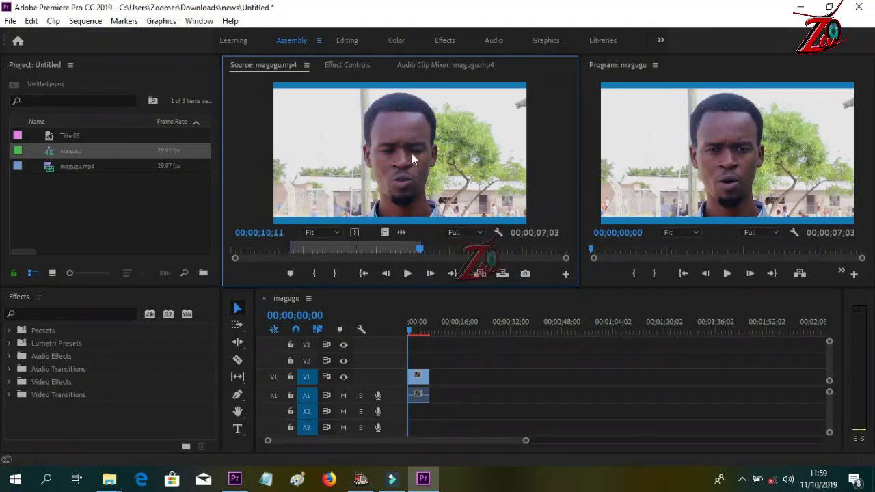
Check CC 2015's extra workspaces list, then minimize the CC 2015 window
{"action": "left_click", "coordinate": [234, 479]}
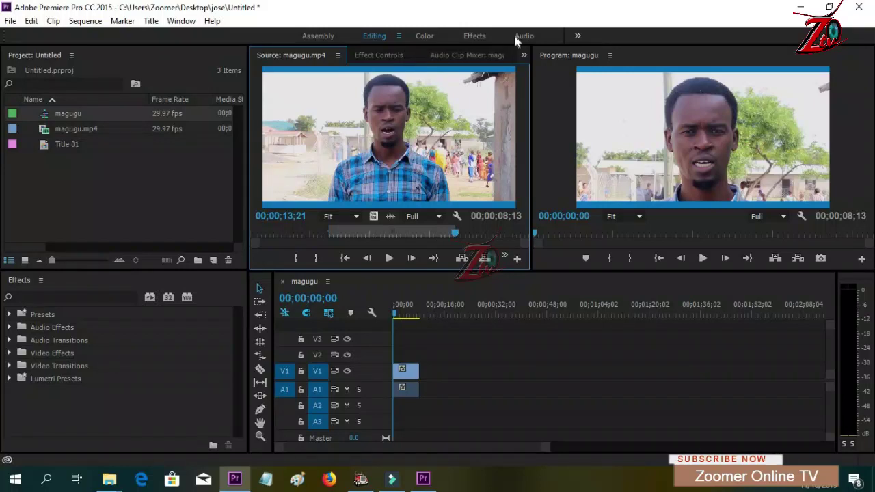
{"action": "left_click", "coordinate": [578, 35]}
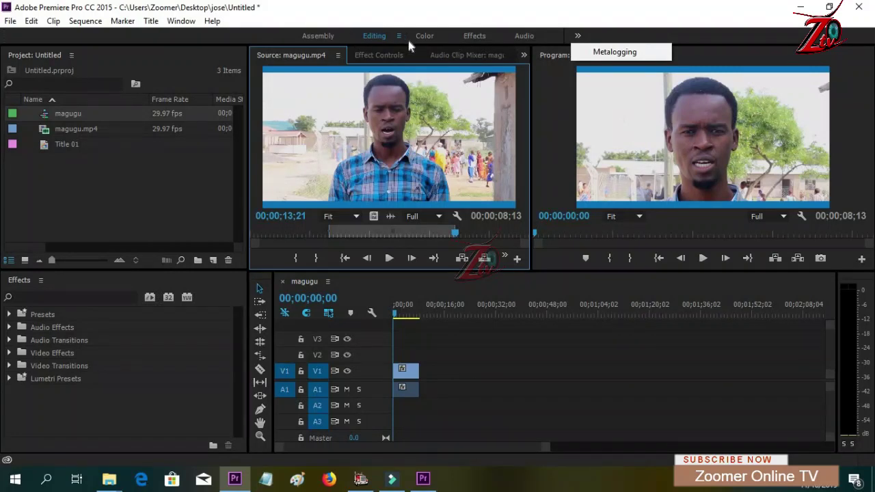
{"action": "left_click", "coordinate": [799, 11]}
{"action": "left_click", "coordinate": [799, 12]}
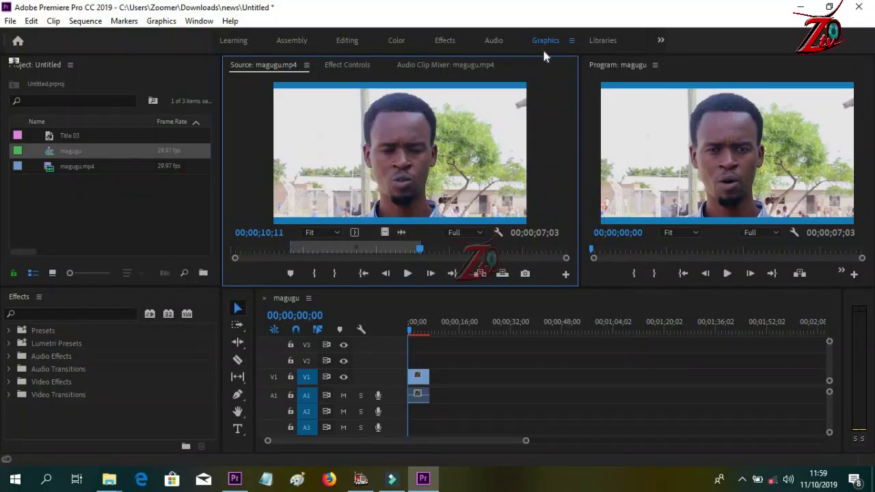
Switch to the Graphics workspace to show the Essential Graphics template browser
{"action": "left_click", "coordinate": [543, 51]}
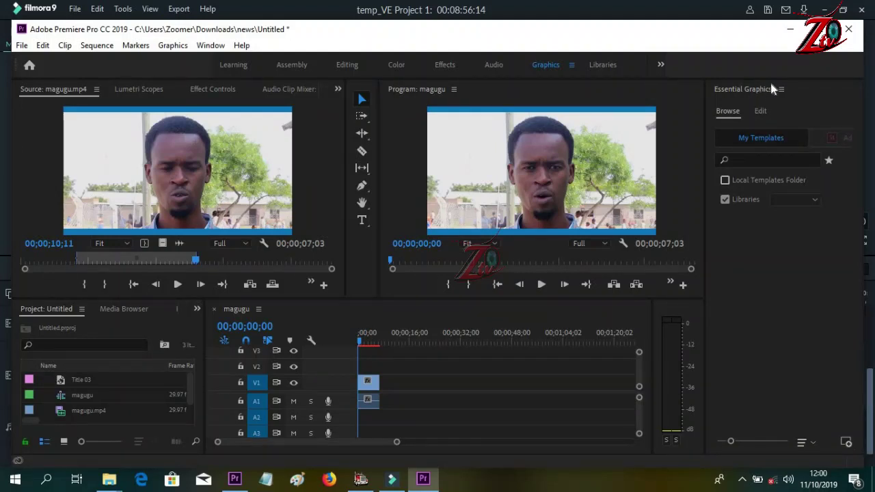
Search the Essential Graphics templates for 'news' and select the News Intro template
{"action": "left_click", "coordinate": [748, 158]}
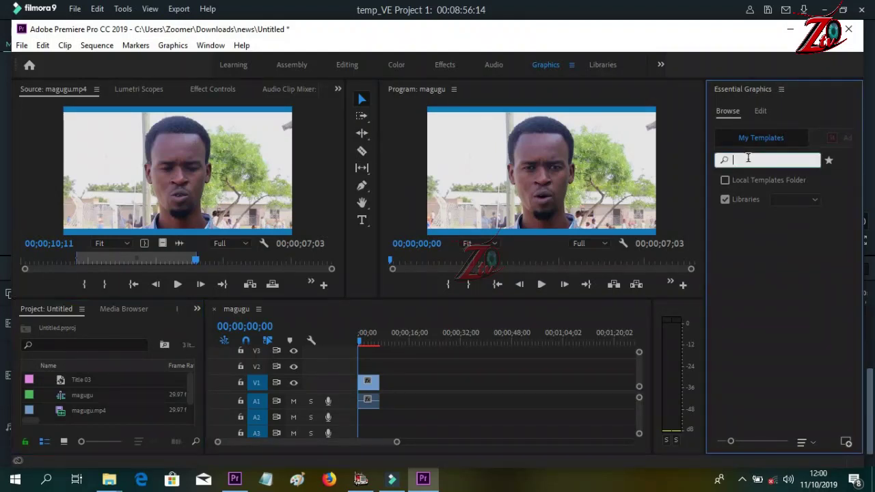
{"action": "type", "text": "news"}
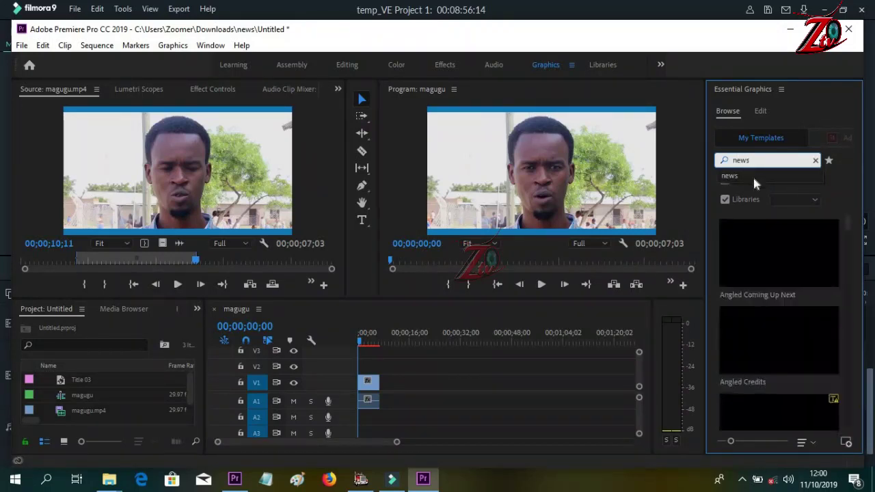
{"action": "left_click", "coordinate": [850, 225]}
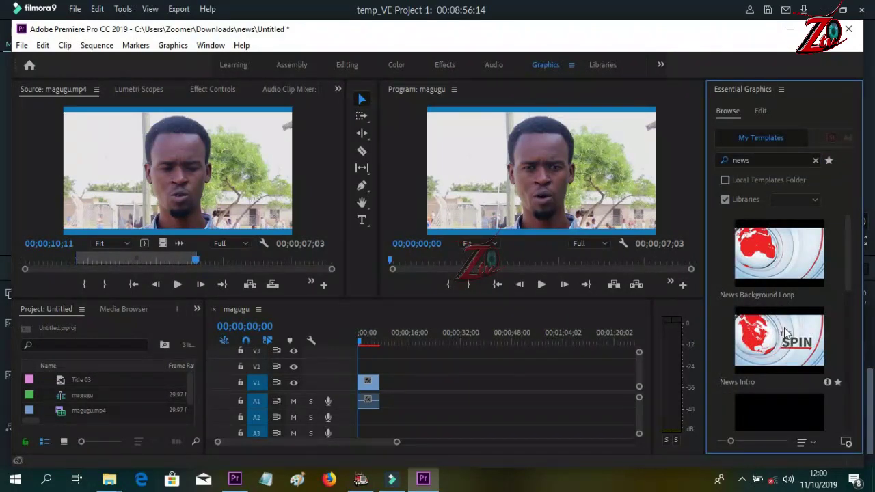
{"action": "left_click", "coordinate": [791, 343]}
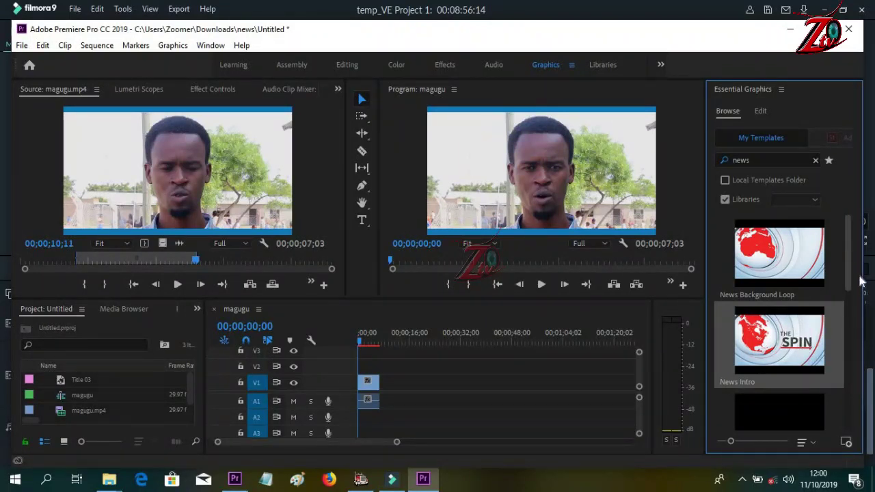
{"action": "scroll", "coordinate": [855, 273], "scroll_direction": "down", "scroll_amount": 5}
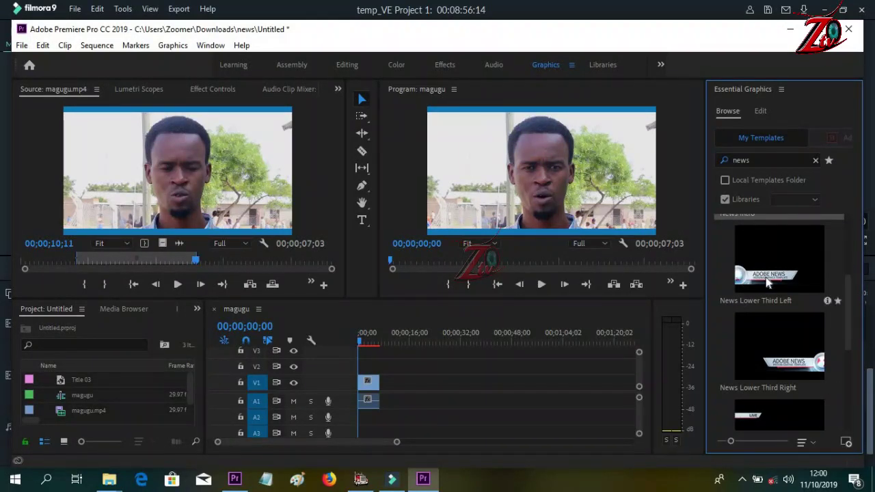
{"action": "scroll", "coordinate": [849, 328], "scroll_direction": "down", "scroll_amount": 2}
{"action": "scroll", "coordinate": [848, 328], "scroll_direction": "down", "scroll_amount": 2}
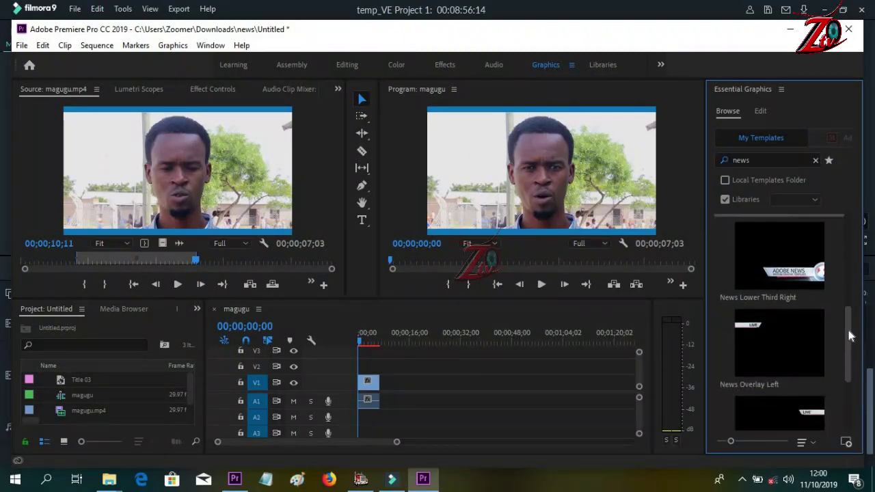
{"action": "scroll", "coordinate": [843, 321], "scroll_direction": "down", "scroll_amount": 4}
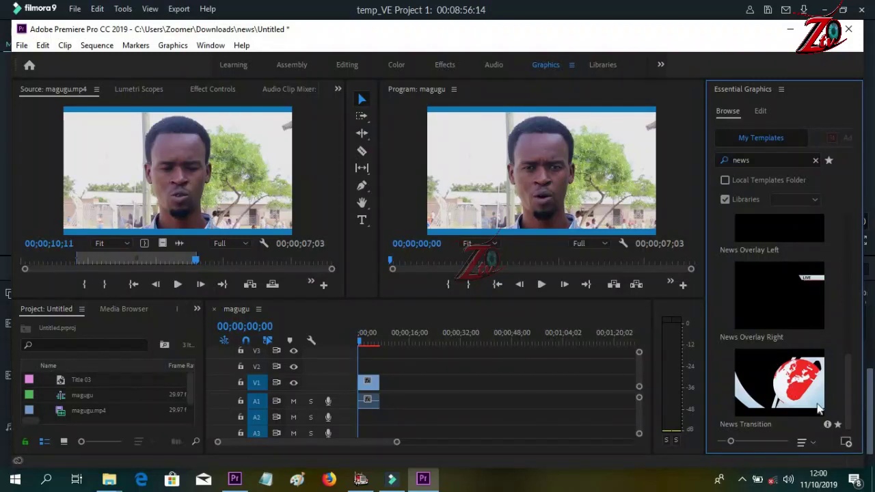
{"action": "left_click_drag", "start_coordinate": [849, 408], "coordinate": [819, 269]}
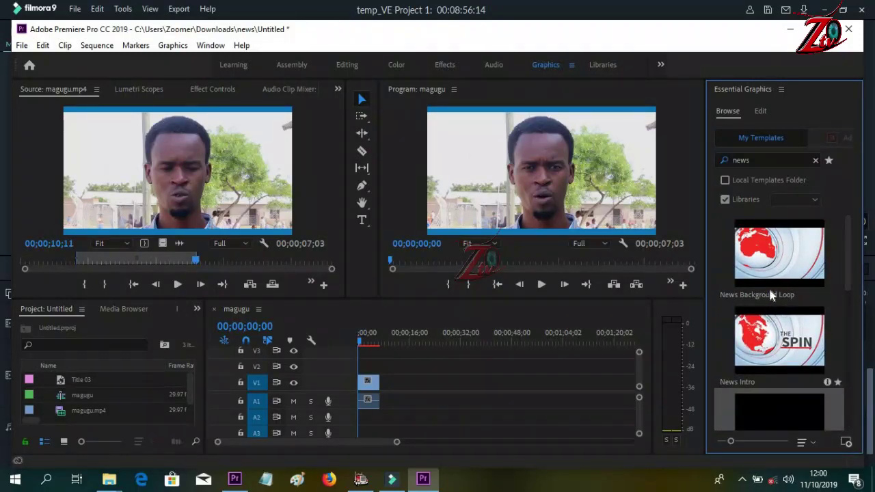